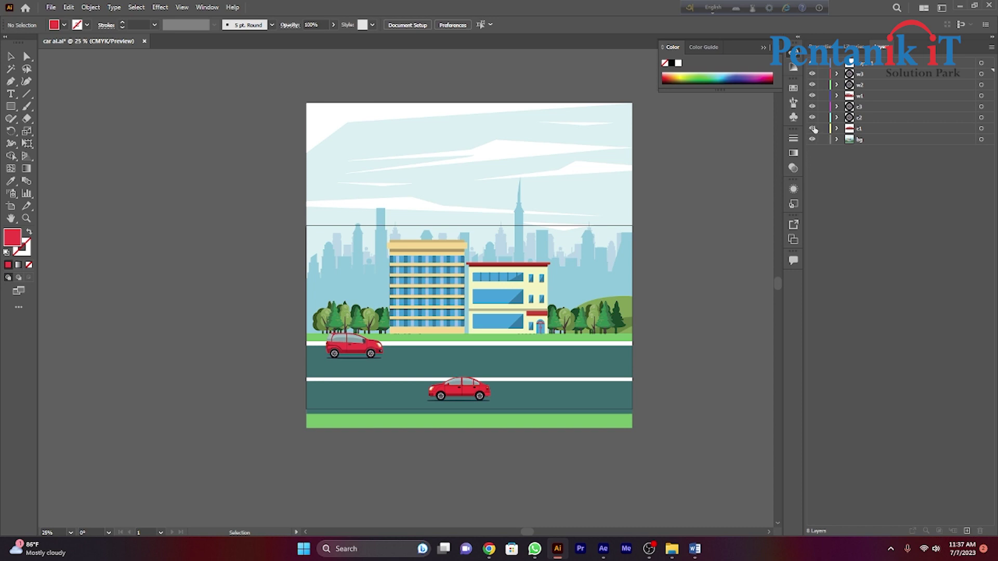
Save the car artwork and switch to the car animation project in After Effects
key("ctrl+s")
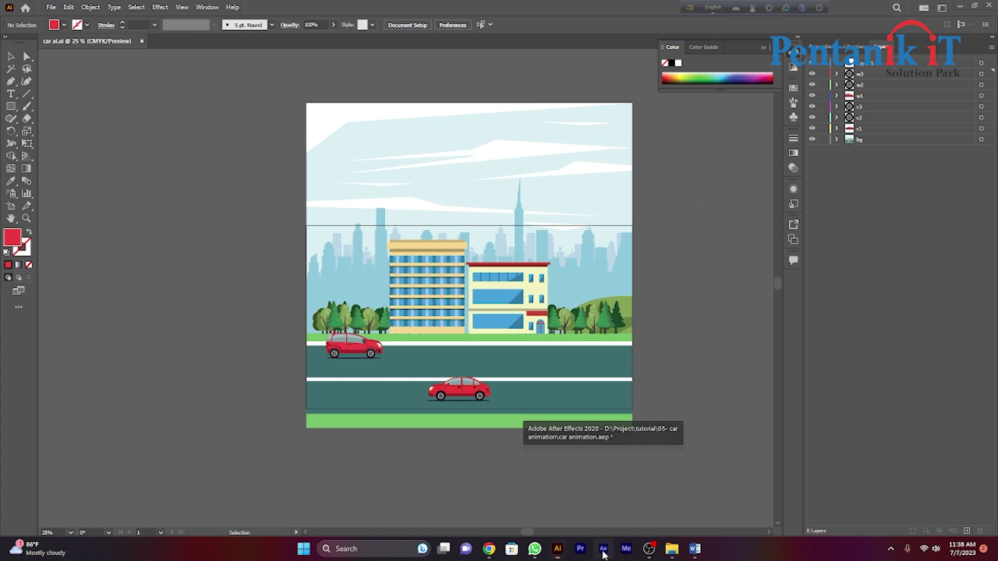
left_click(602, 554)
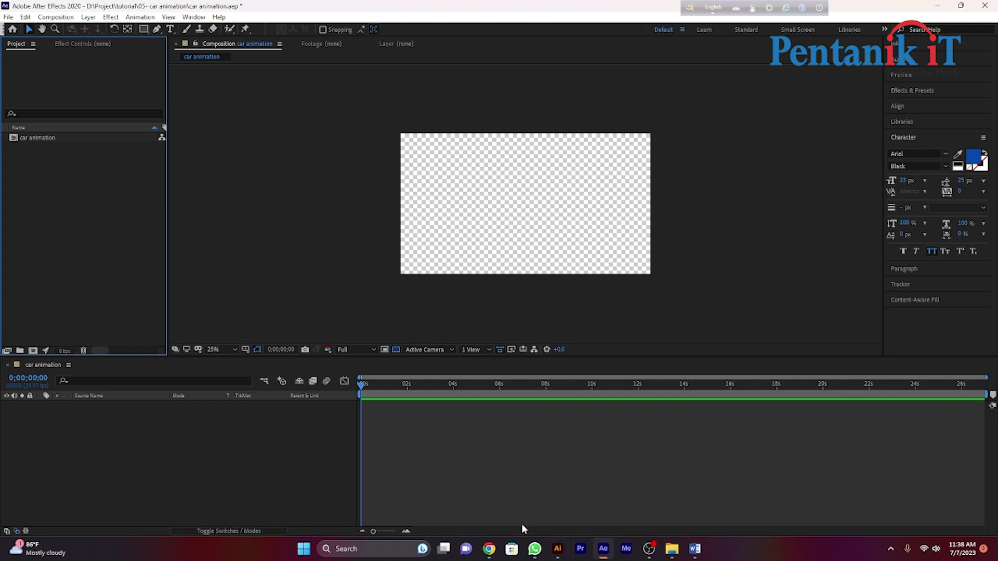
Import the Illustrator file car ai from the 05- car animation folder as Composition - Retain Layer Sizes
double_click(74, 176)
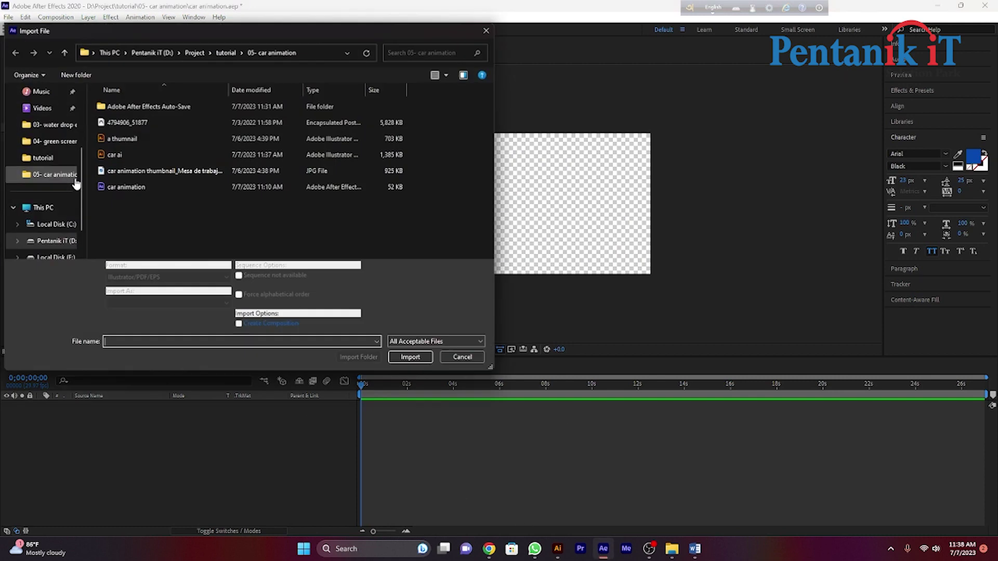
left_click(128, 157)
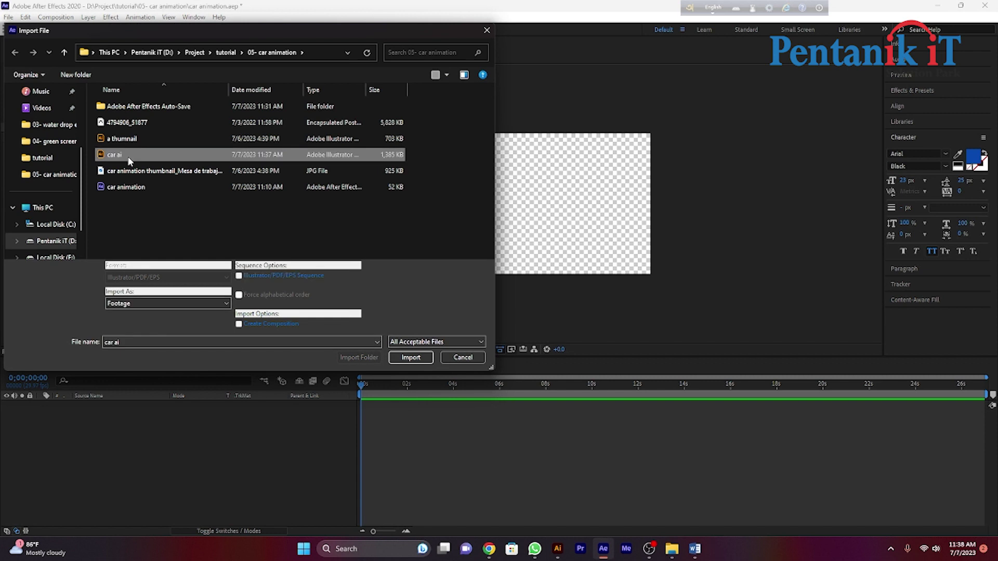
left_click(174, 304)
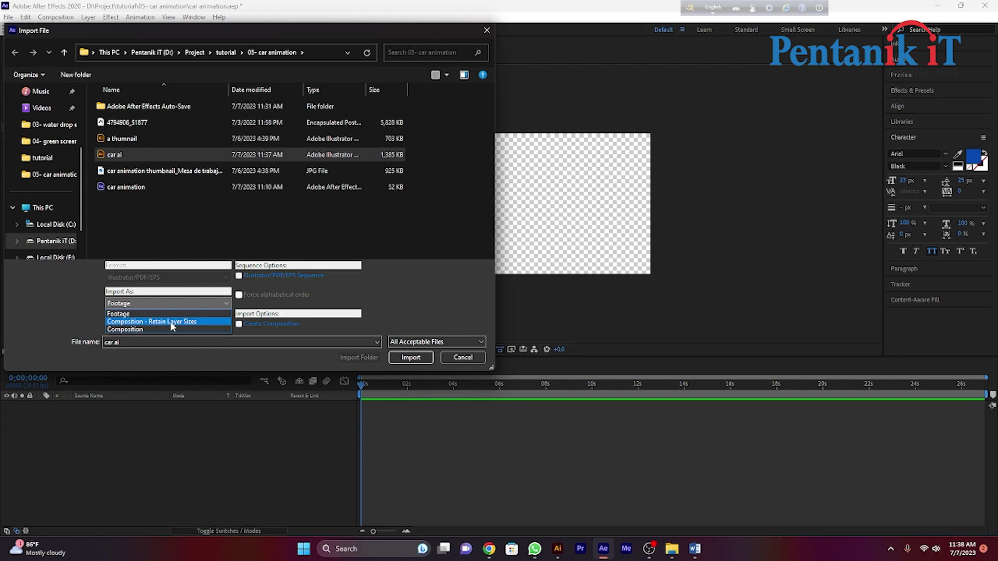
left_click(171, 322)
left_click(411, 358)
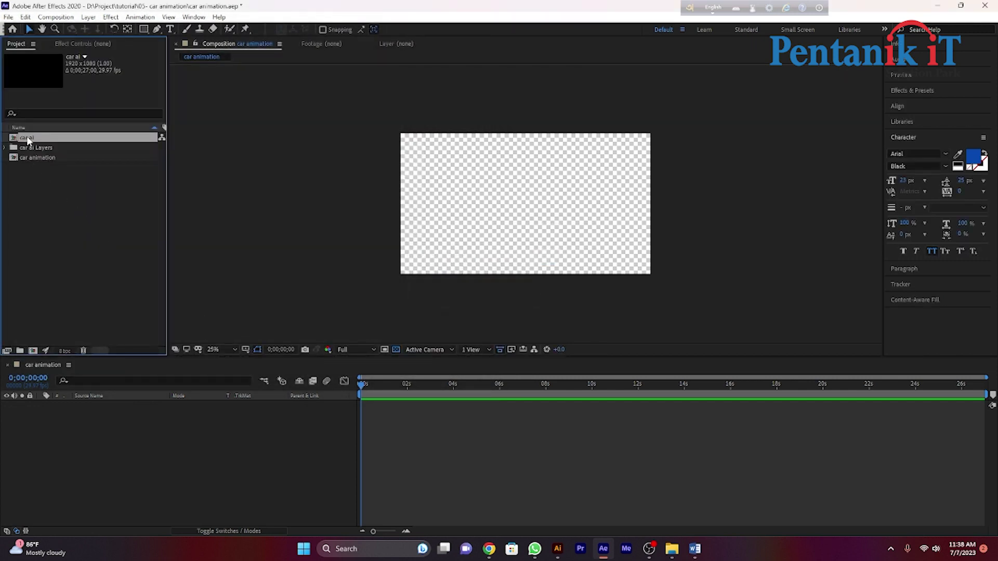
Open the imported car ai composition and pre-compose layers c1, c2 and c3 under the name car1
left_click_drag(30, 146, 172, 450)
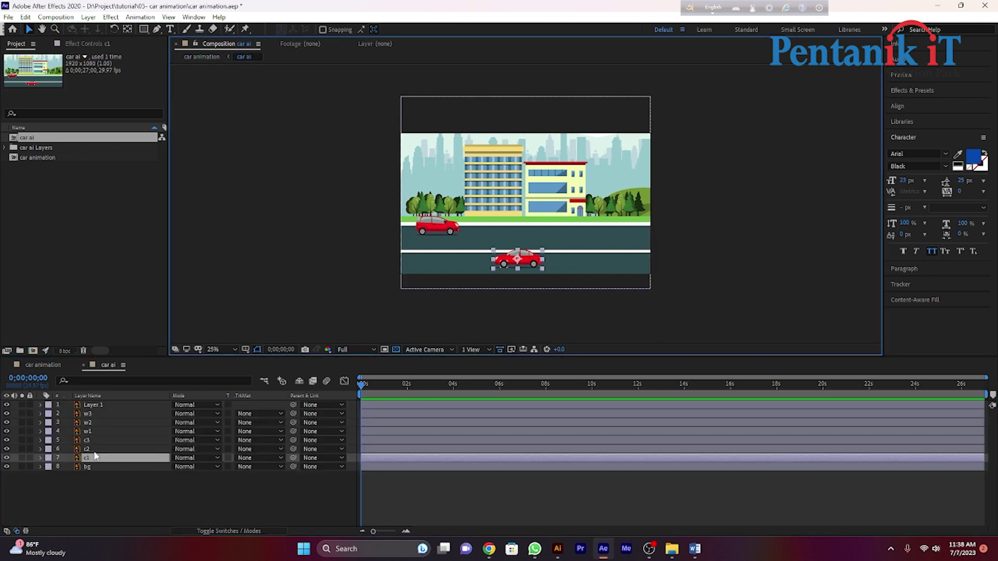
left_click(95, 448, "shift")
left_click(97, 443, "ctrl")
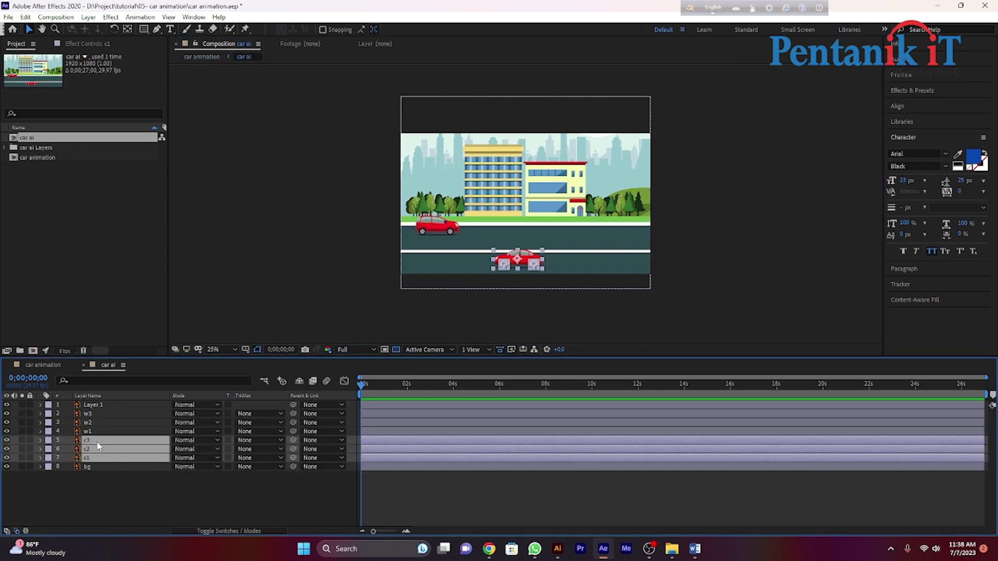
right_click(98, 446)
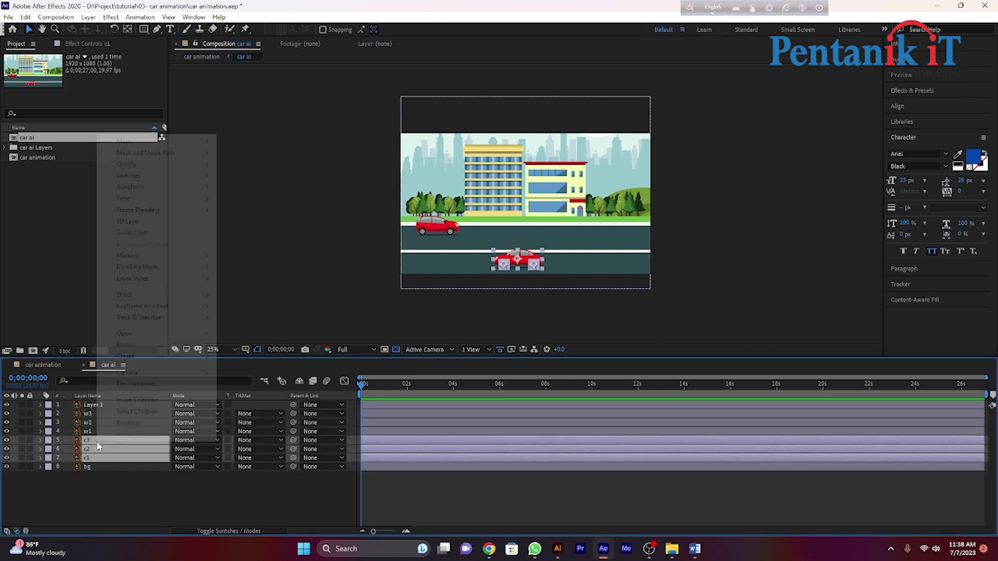
left_click(136, 384)
type("car1")
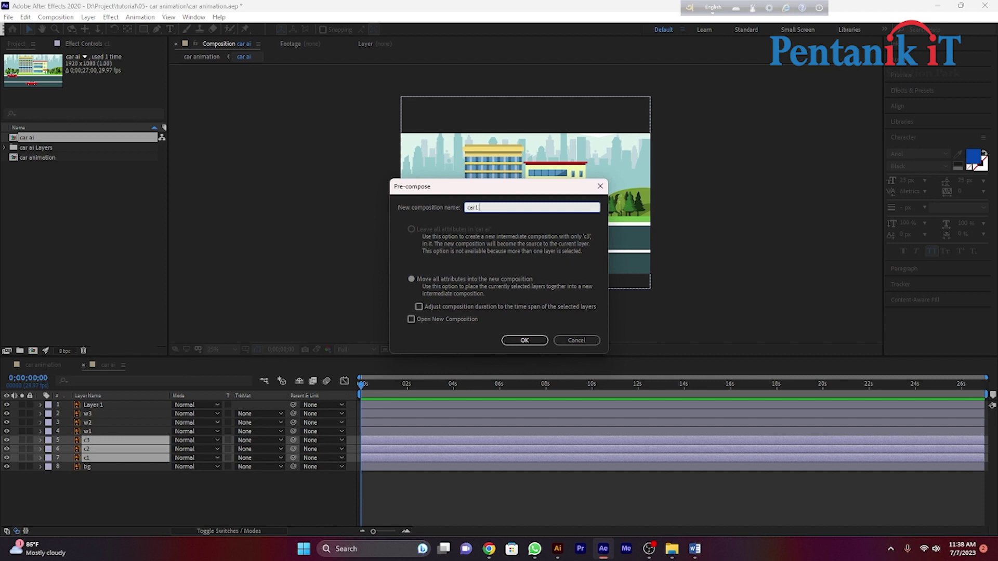
key("Return")
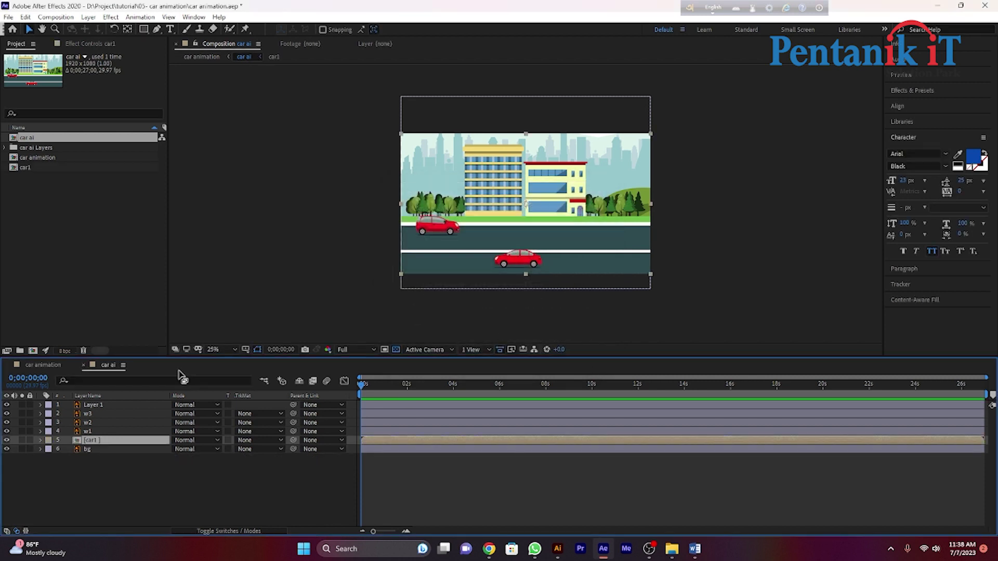
Pre-compose layers w1, w2 and w3 of the upper car together, keeping the default composition name
left_click(89, 431, "ctrl")
left_click(92, 422, "ctrl")
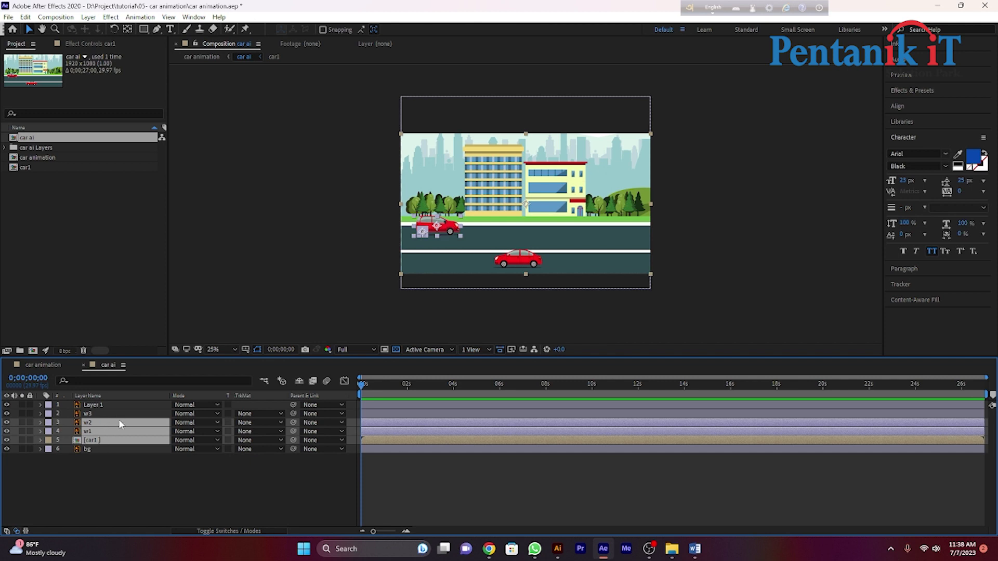
left_click(125, 457)
left_click(96, 415)
left_click(90, 422, "ctrl")
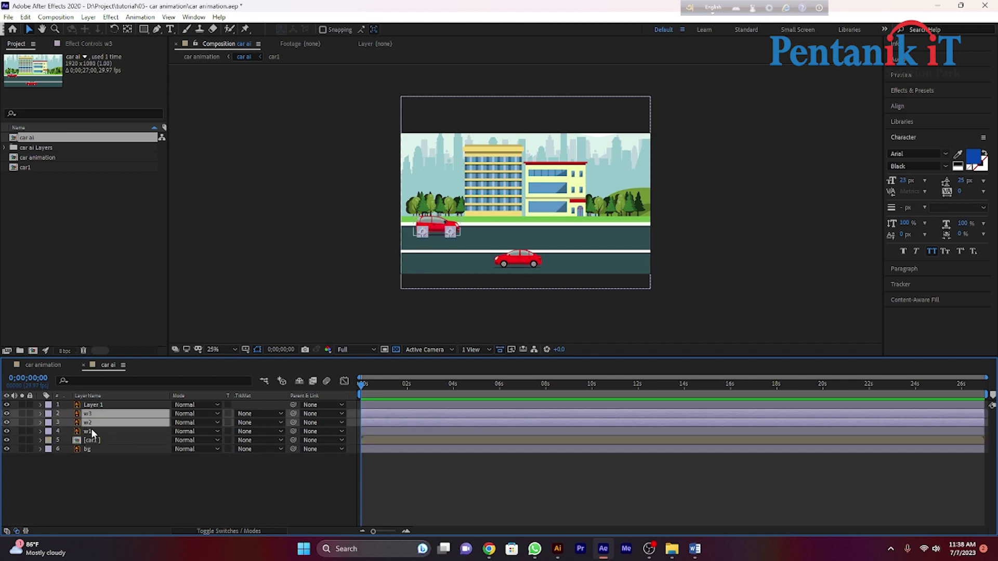
left_click(92, 431, "ctrl")
right_click(102, 423)
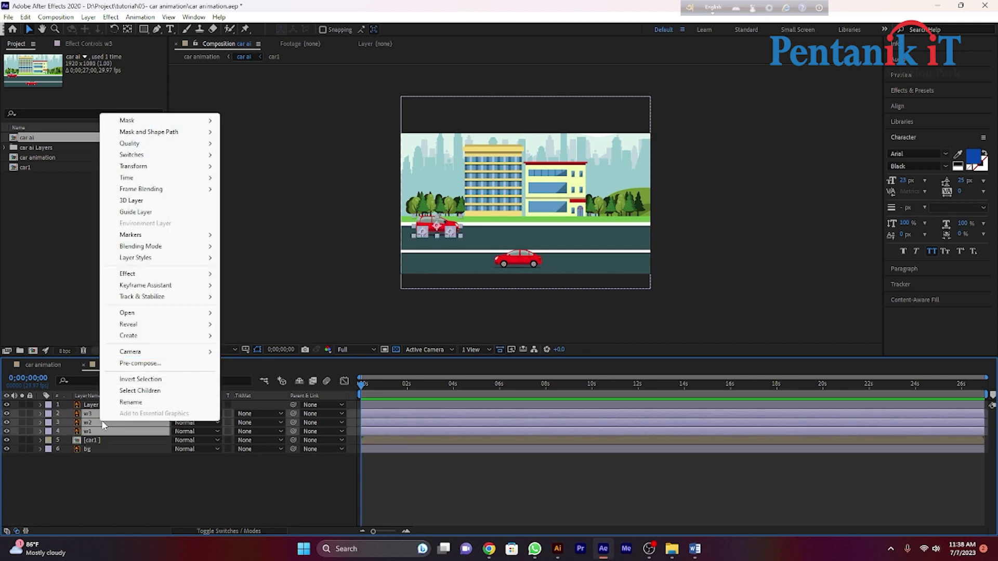
left_click(138, 363)
left_click(517, 338)
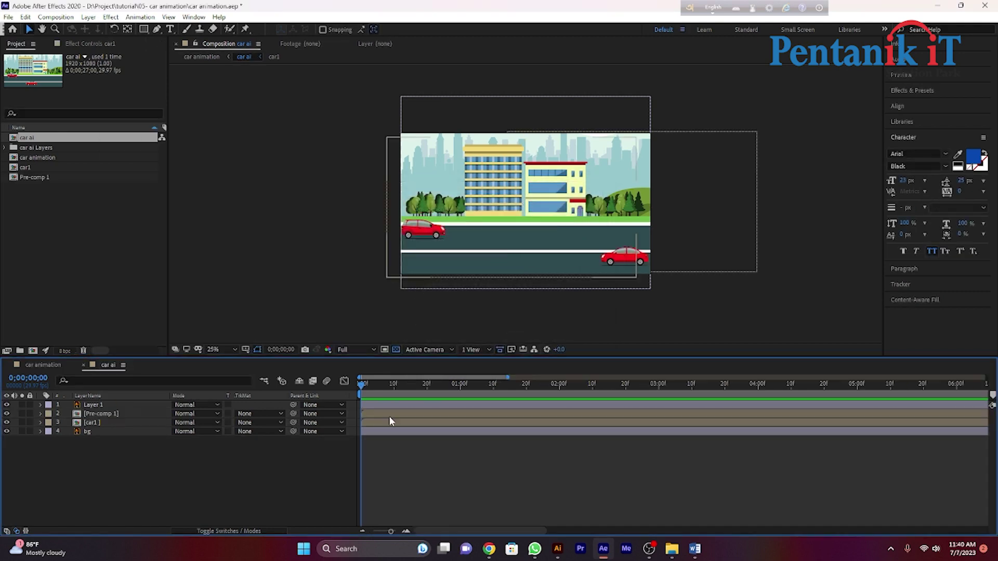
Open the car1 pre-composition and place the anchor points of wheel layers c3 and c2 at their wheel centres with the Pan Behind tool
left_click(388, 421)
double_click(389, 424)
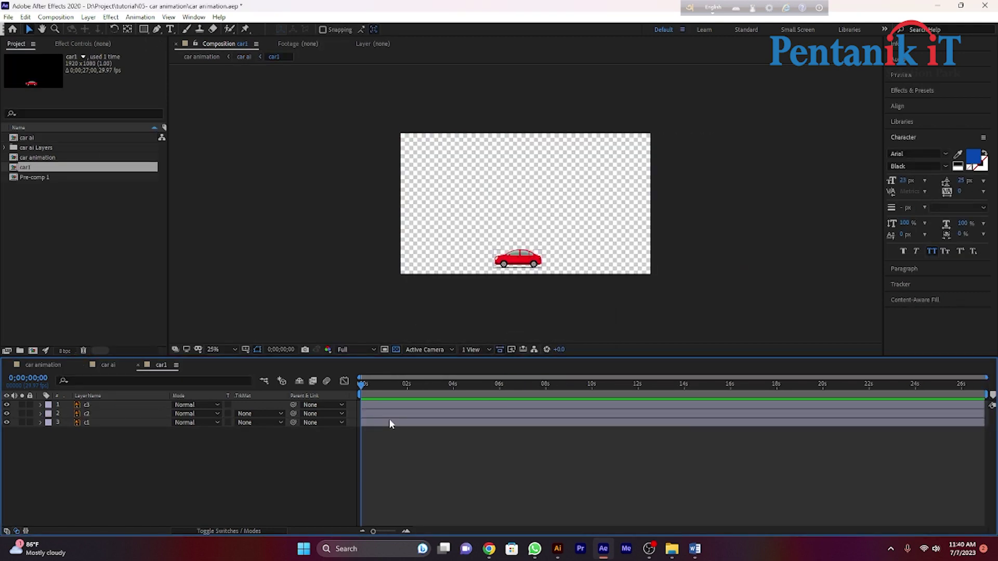
scroll(575, 306, "up", 2)
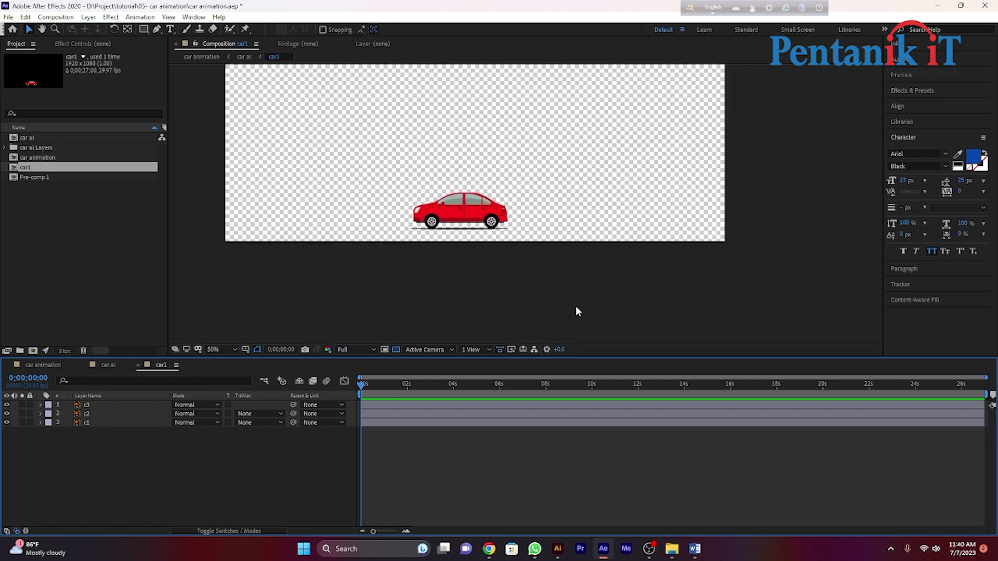
scroll(575, 306, "up", 2)
left_click(287, 137)
left_click(408, 138)
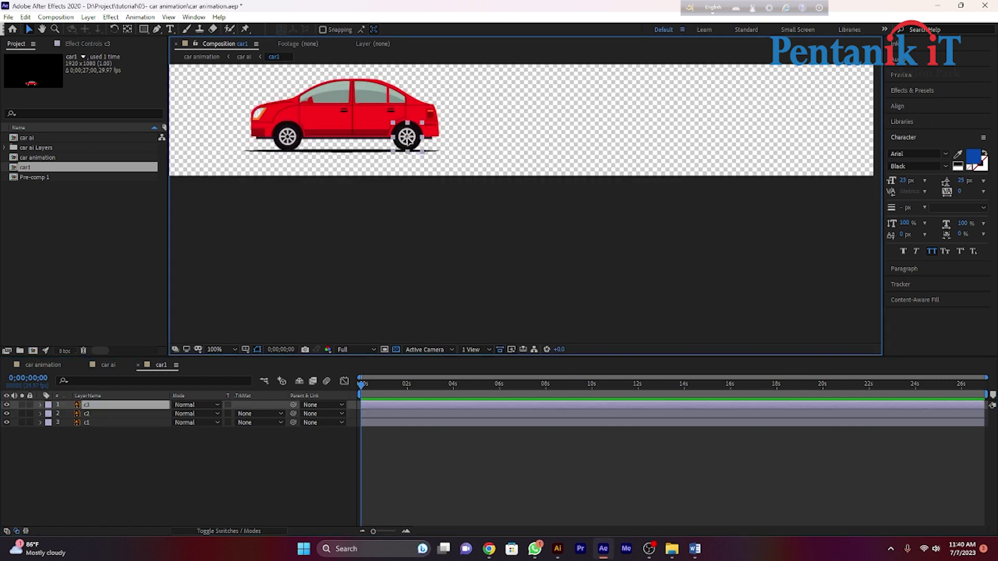
left_click(126, 30)
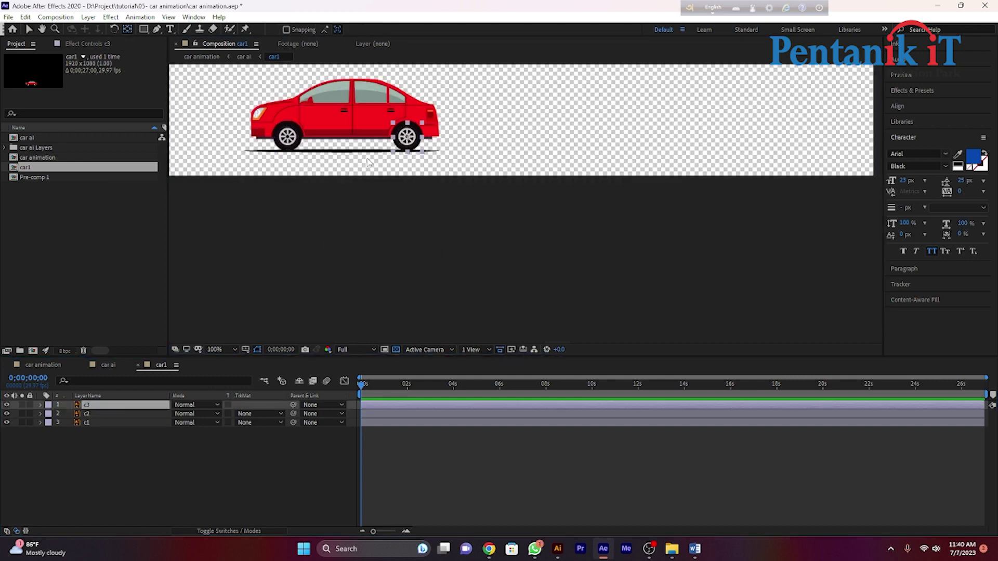
scroll(383, 144, "up", 1)
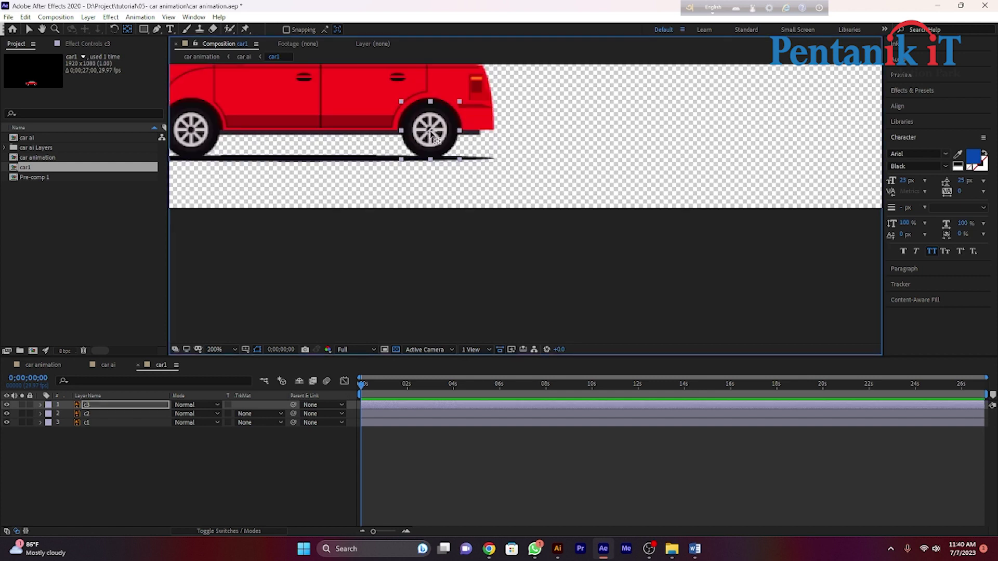
left_click(195, 133)
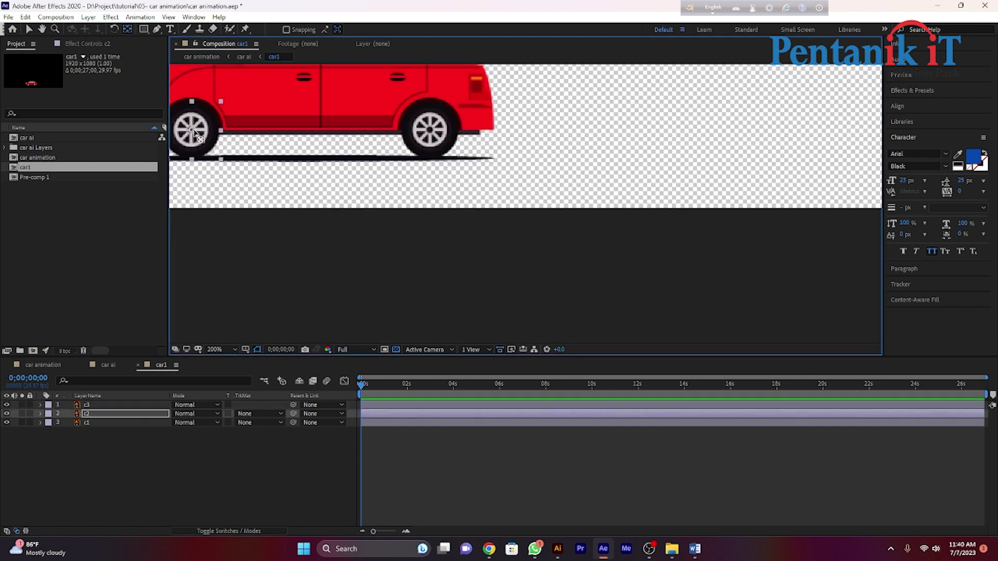
left_click(443, 462)
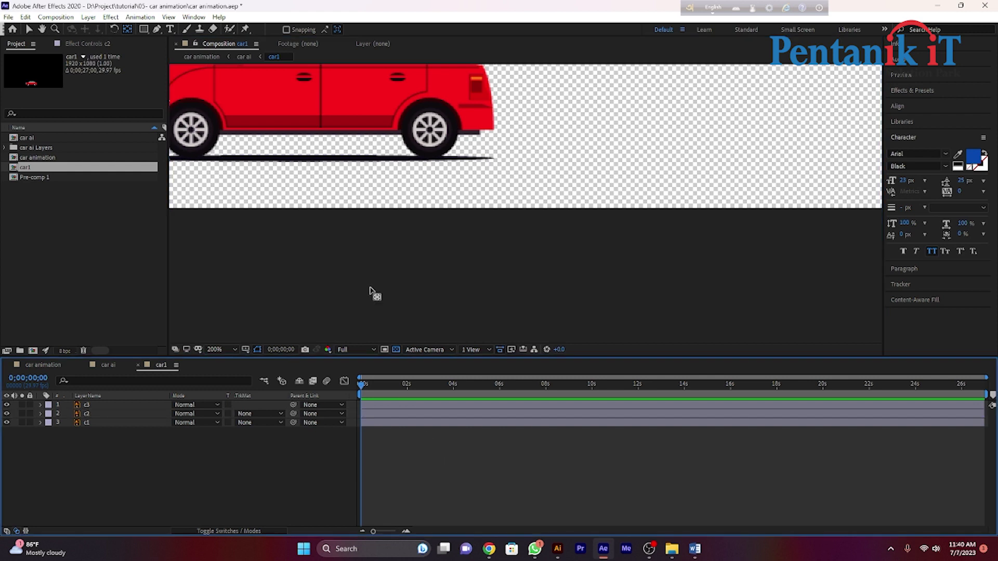
scroll(341, 97, "down", 1)
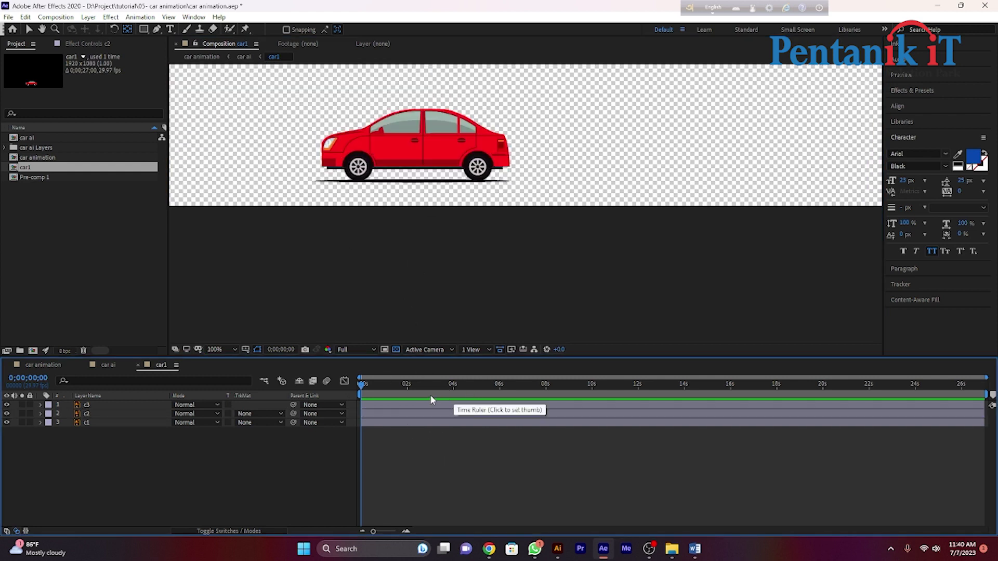
Add starting rotation keyframes to wheel layers c3 and c2 at 0;00;00;00
left_click(379, 530)
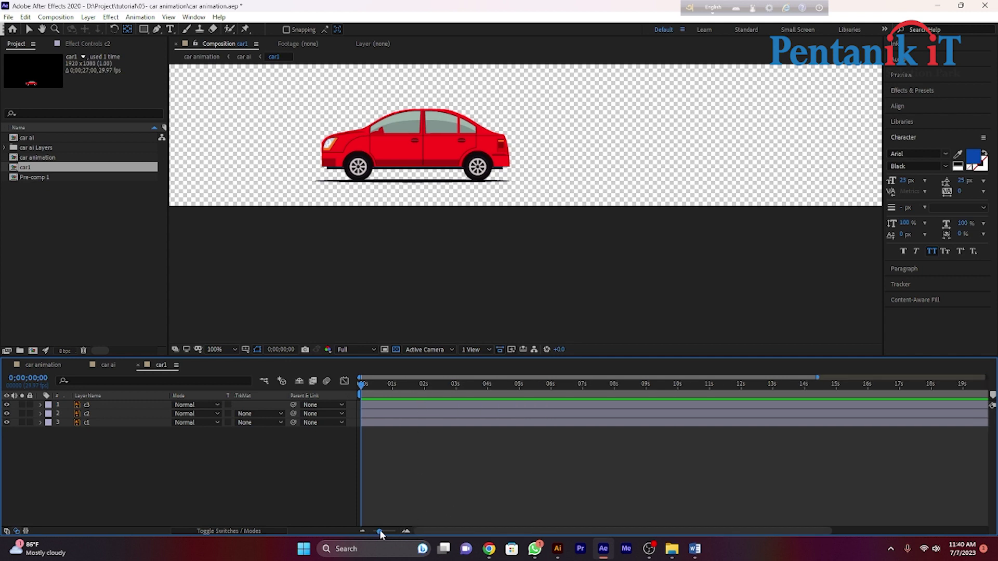
left_click(97, 414)
left_click(101, 408, "shift")
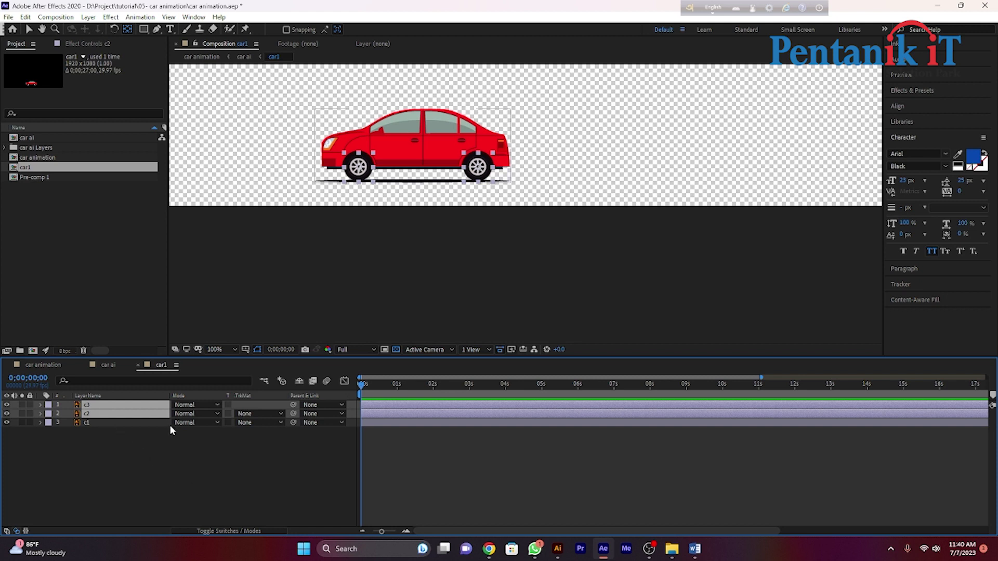
key("r")
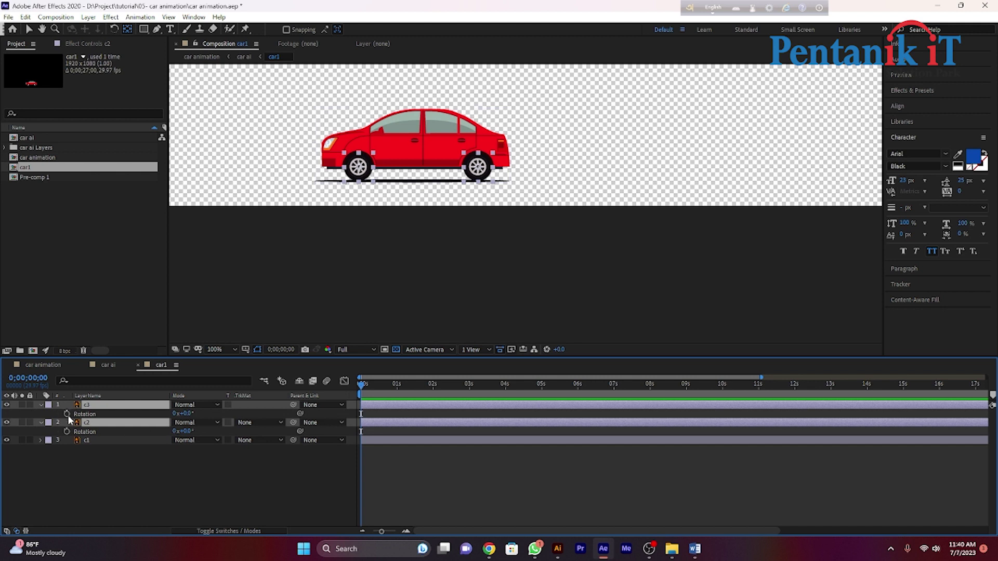
left_click(66, 414)
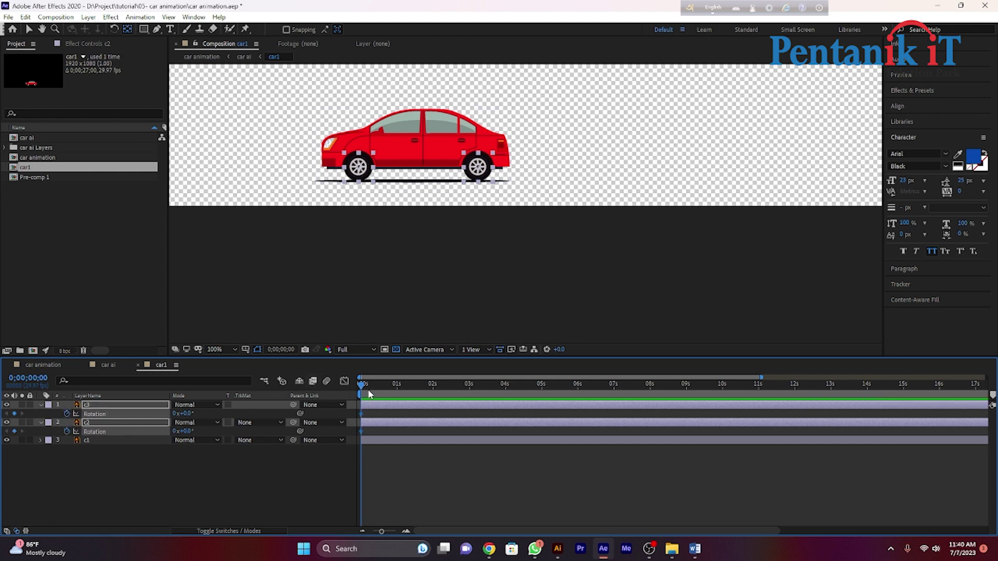
Set the rotation of both wheel layers to -5x-115.0° at 0;00;03;01
left_click(365, 387)
left_click_drag(366, 388, 472, 392)
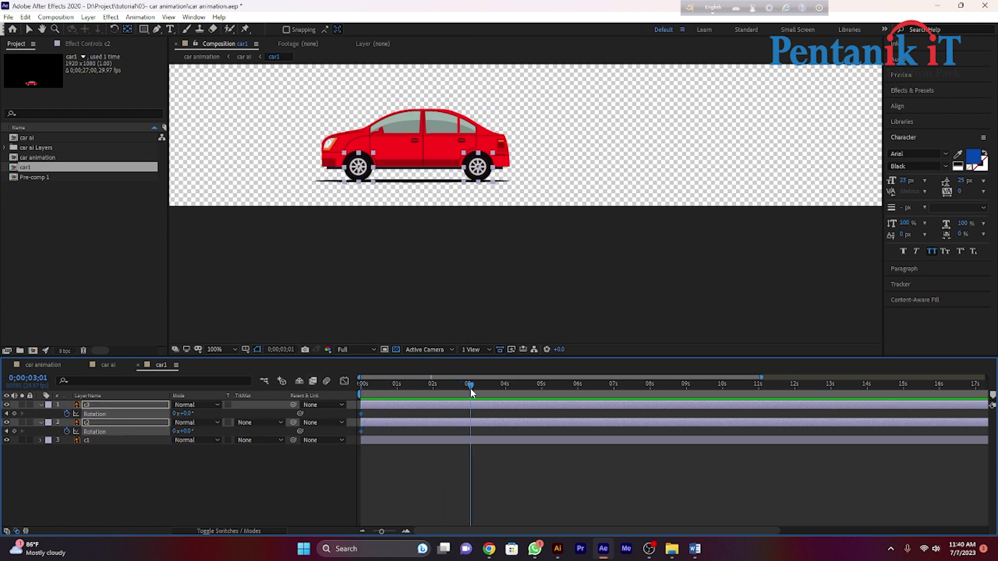
left_click_drag(188, 414, 127, 414)
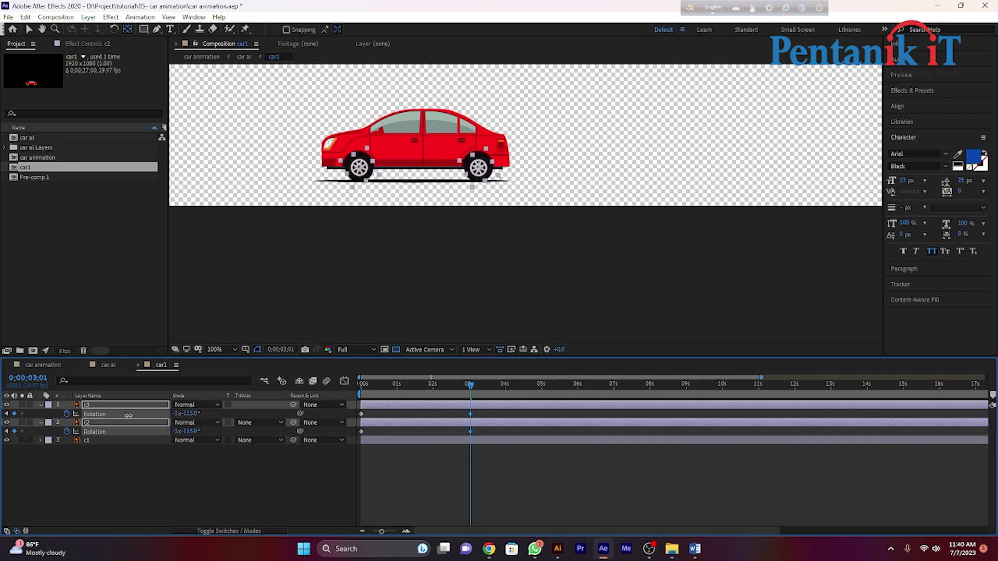
left_click(176, 414)
type("-5")
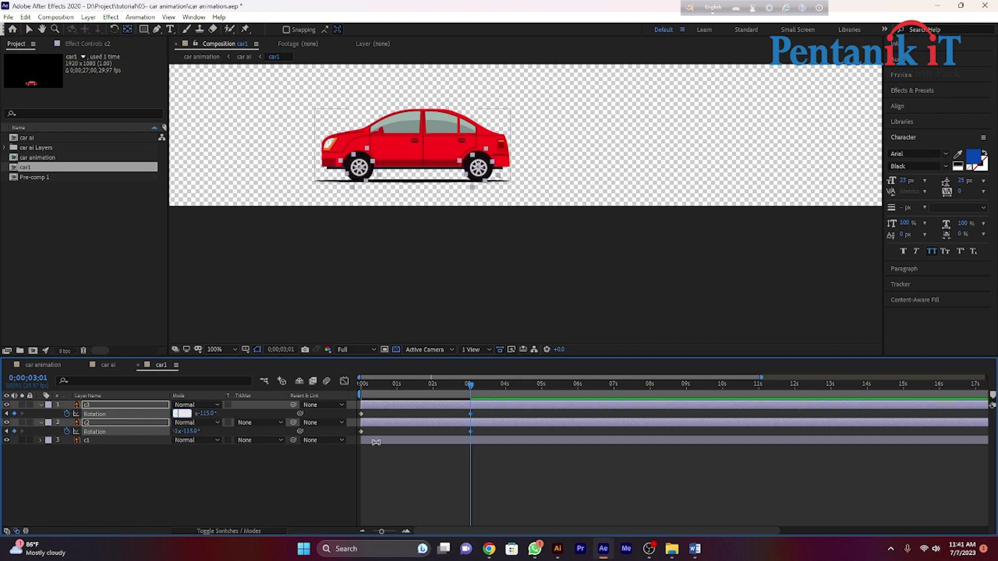
key("Return")
left_click(435, 491)
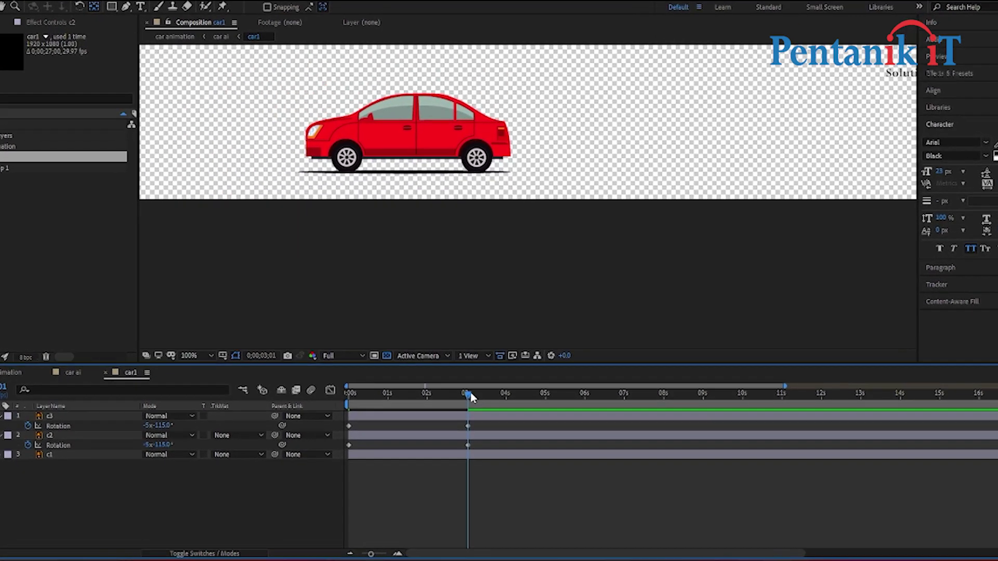
Preview the wheel spin and slow it by moving the end rotation keyframes of c3 and c2 to 0;00;05;02
left_click_drag(470, 389, 354, 390)
key("space")
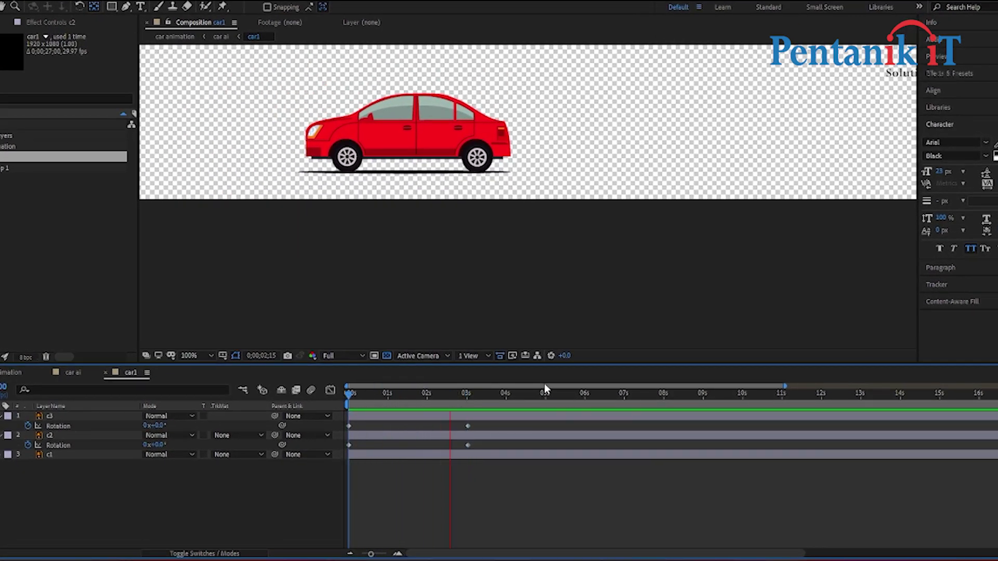
left_click_drag(479, 414, 547, 427)
left_click_drag(463, 393, 329, 407)
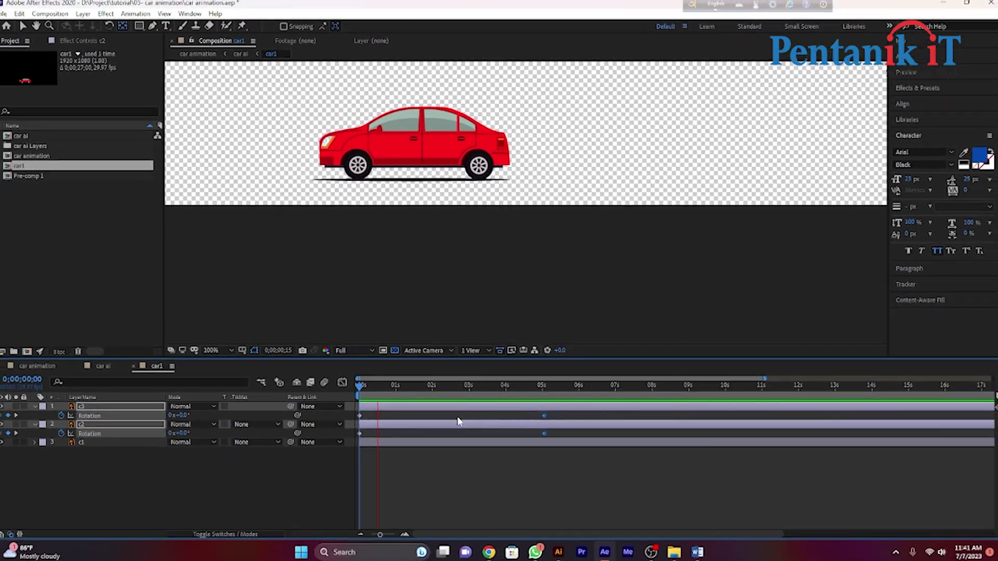
key("space")
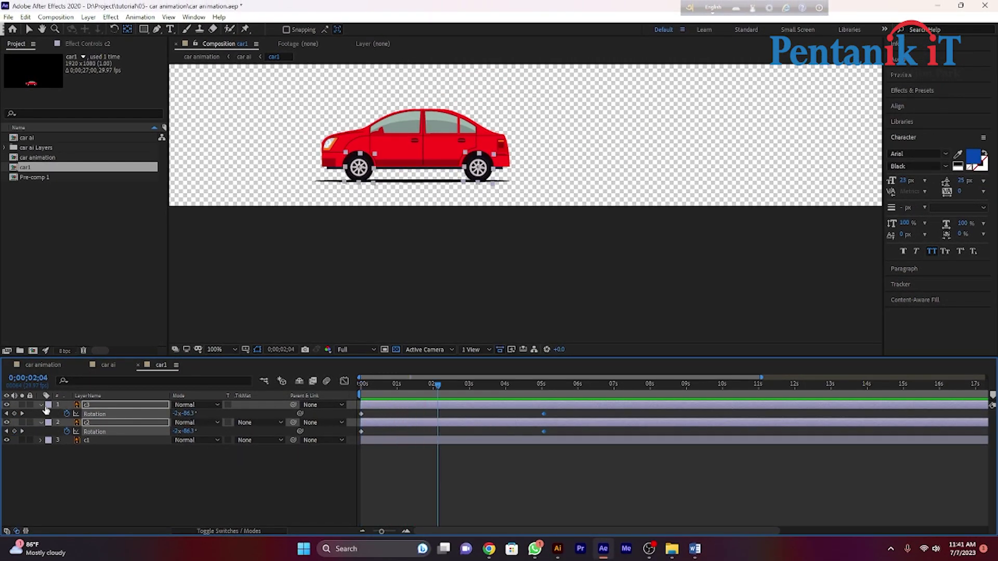
left_click(22, 413)
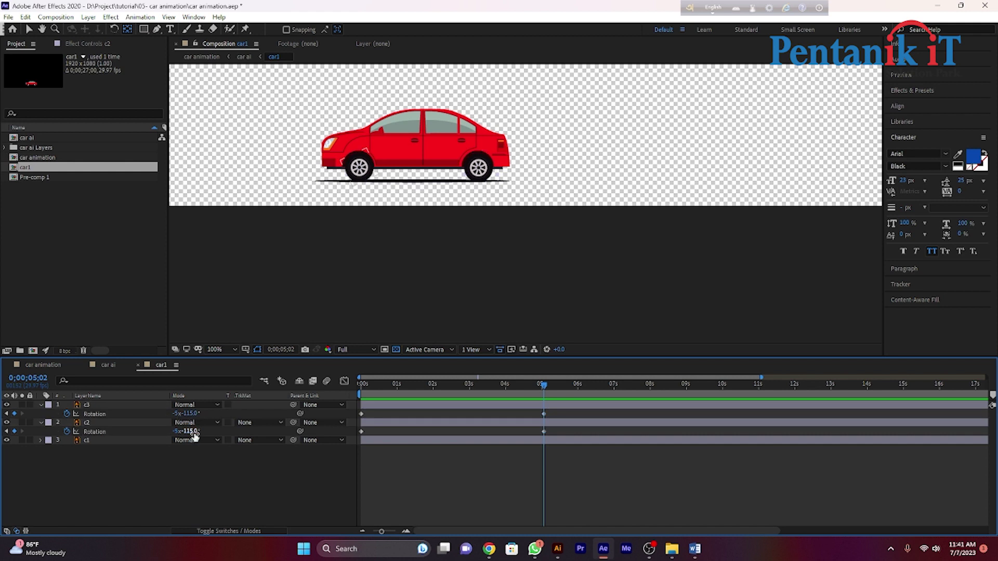
Set the end rotation of wheel layers c3 and c2 to -6x-115.0° at 0;00;05;02
left_click(119, 427)
left_click(131, 405, "shift")
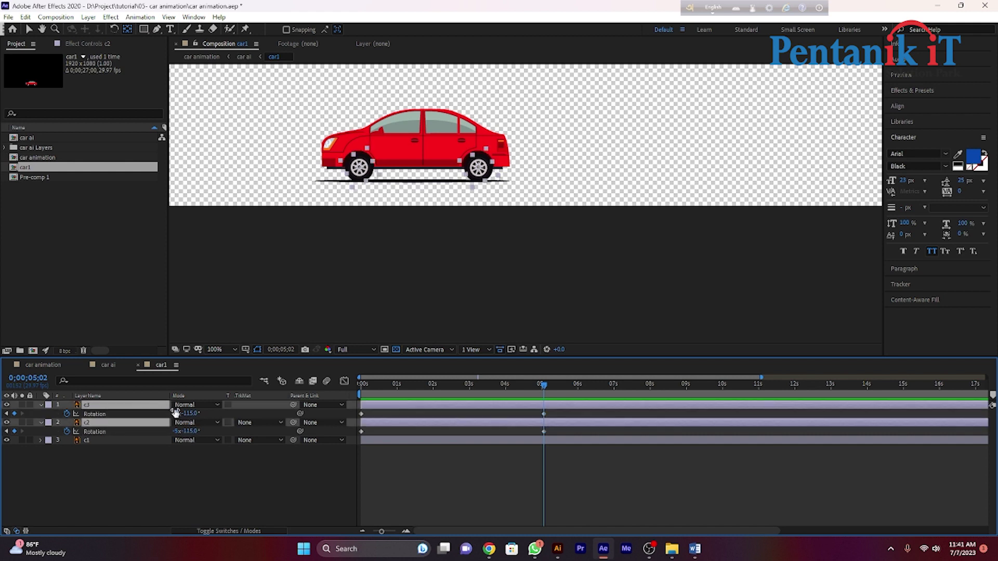
left_click(177, 413)
type("-6")
left_click(182, 430)
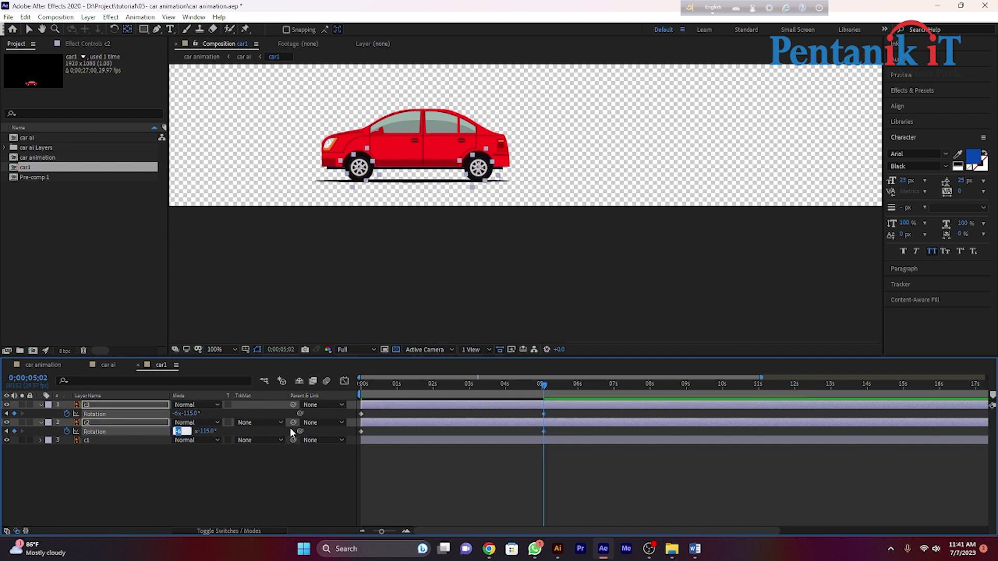
left_click(316, 474)
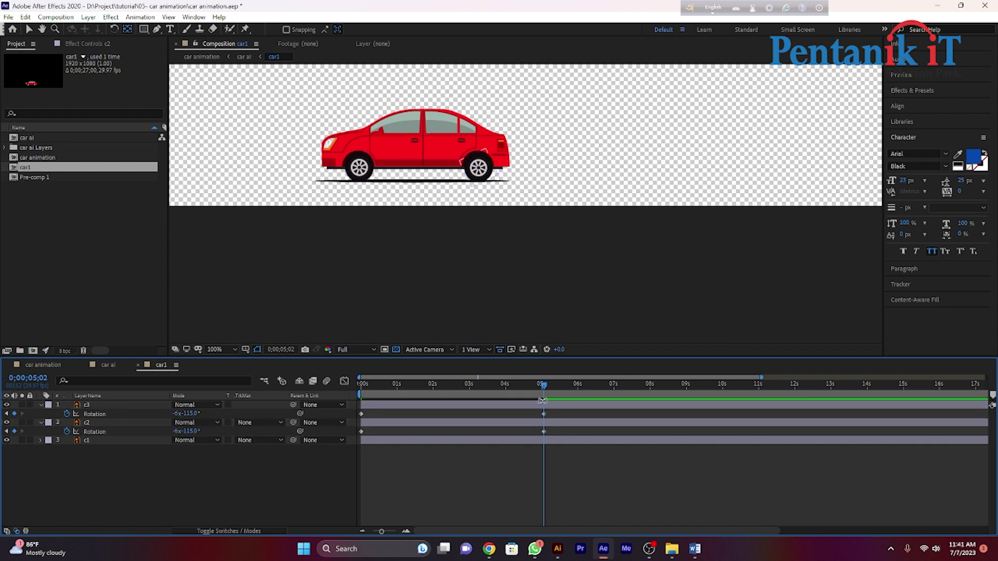
Preview the spinning wheels of car1 from the start of the composition
left_click_drag(540, 389, 324, 388)
key("space")
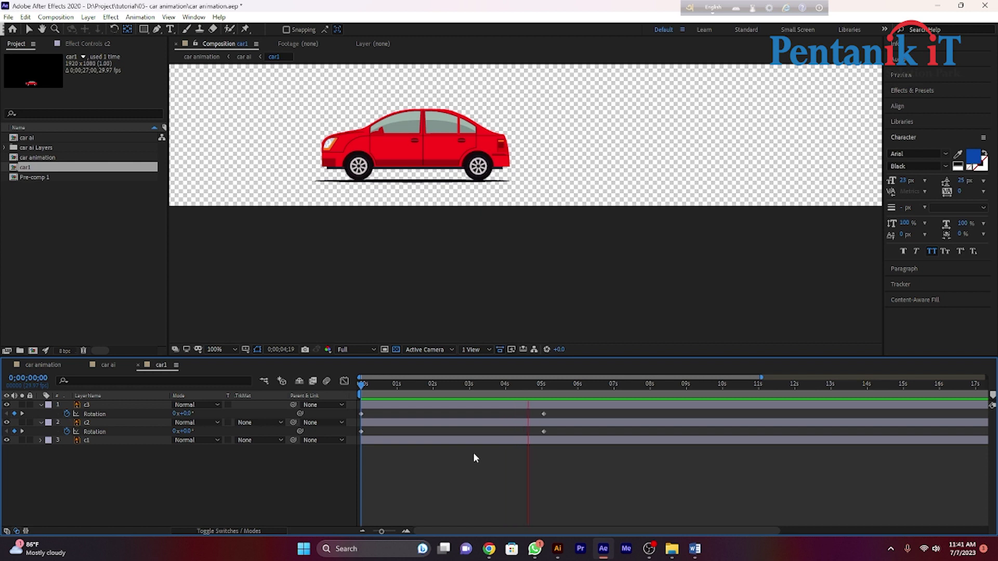
key("space")
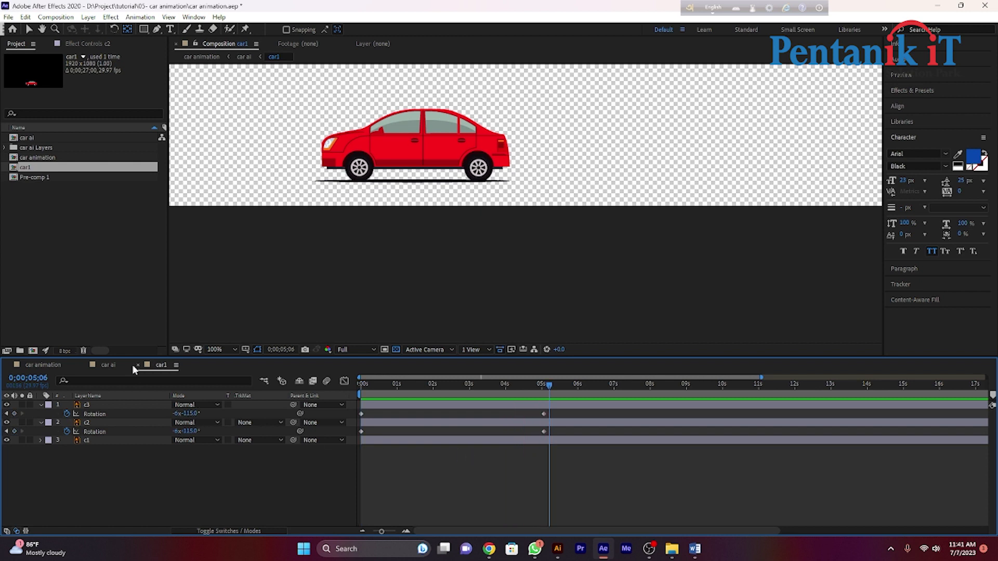
Open the car ai composition through car animation and go to 0;00;00;00
left_click(46, 364)
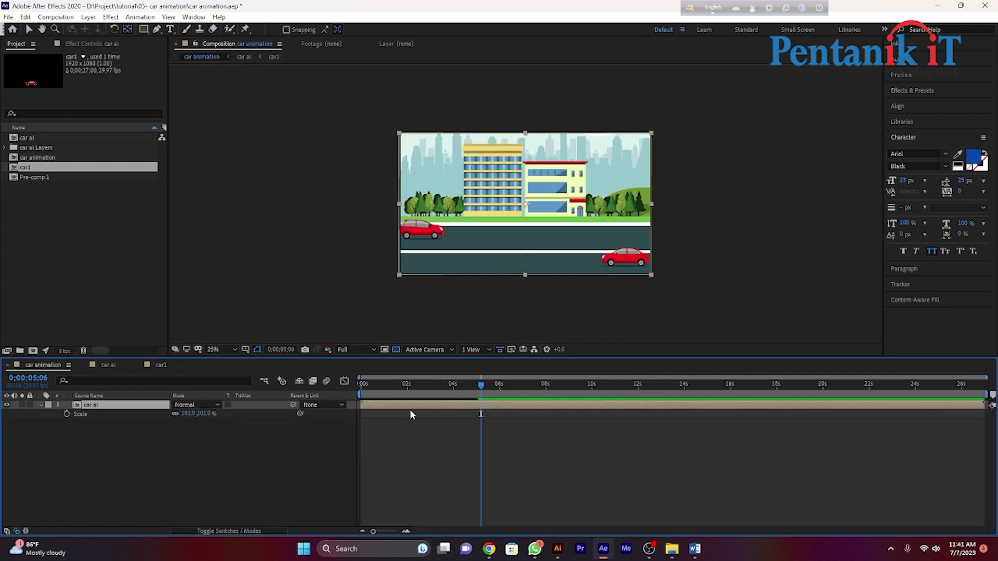
double_click(471, 405)
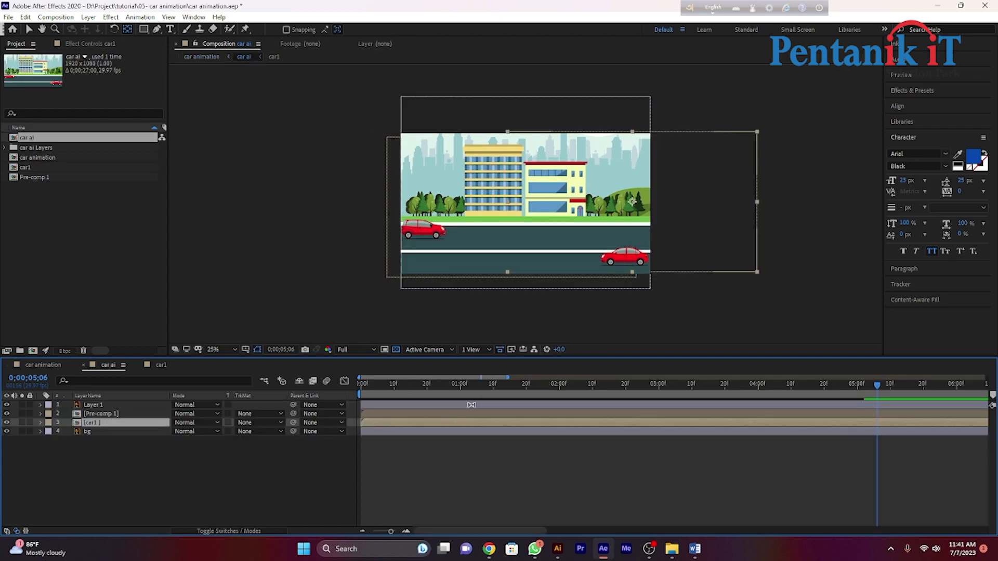
left_click_drag(391, 531, 379, 531)
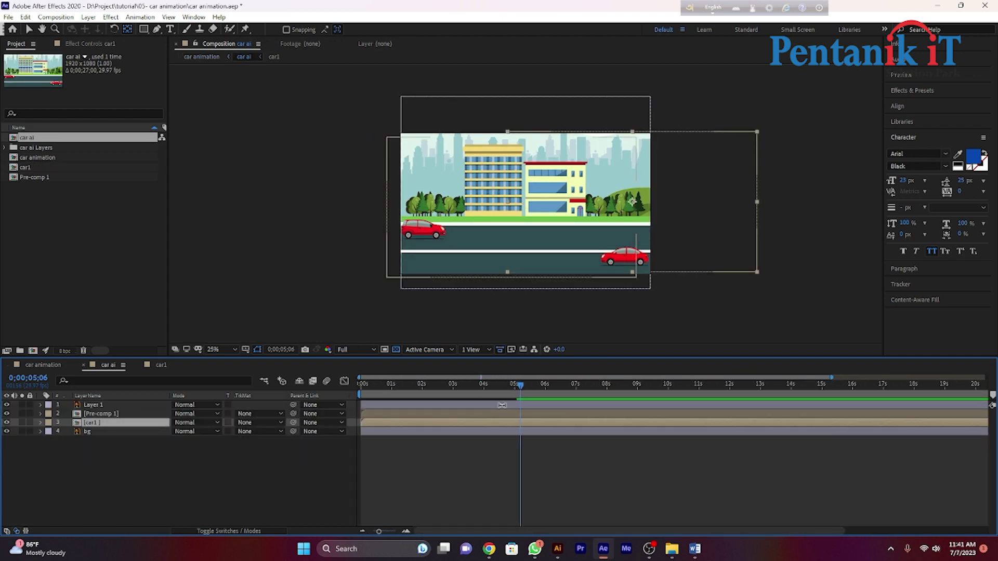
left_click_drag(520, 387, 360, 386)
Move the car1 layer off the right edge of the frame with the Selection tool, to about 2168, 516
left_click(623, 263)
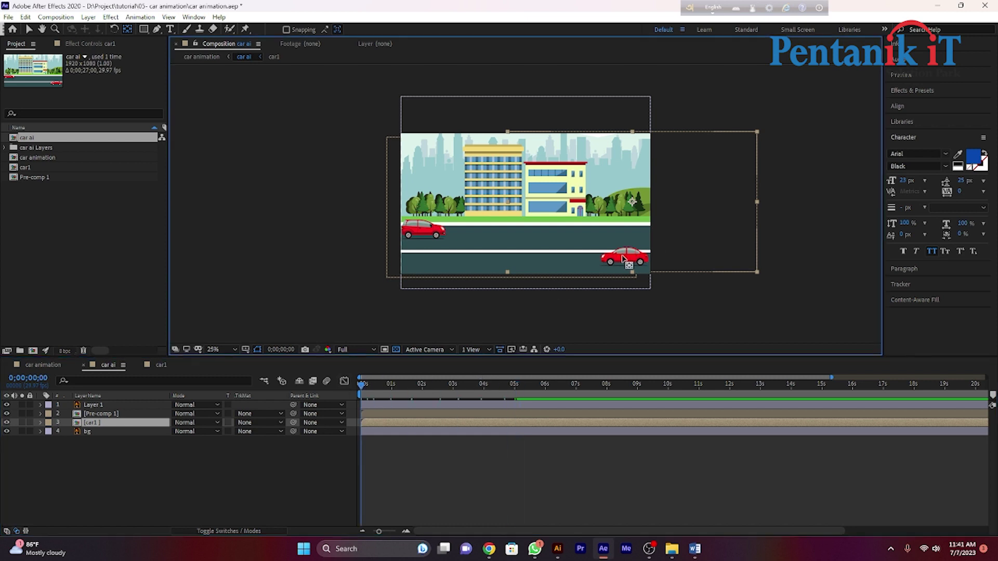
left_click(25, 18)
left_click(125, 29)
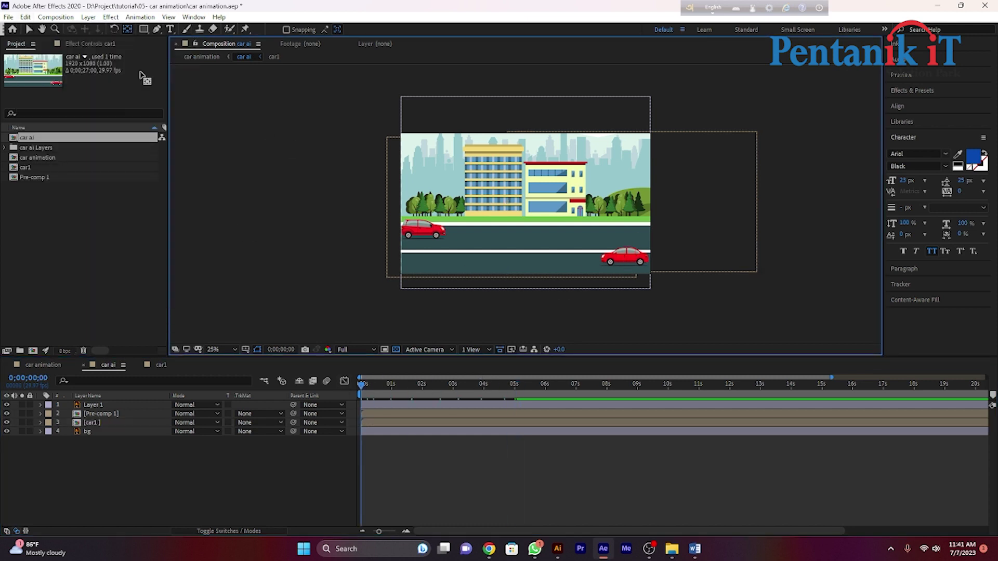
left_click(28, 29)
left_click_drag(622, 265, 684, 253)
key("ctrl+z")
left_click(536, 422)
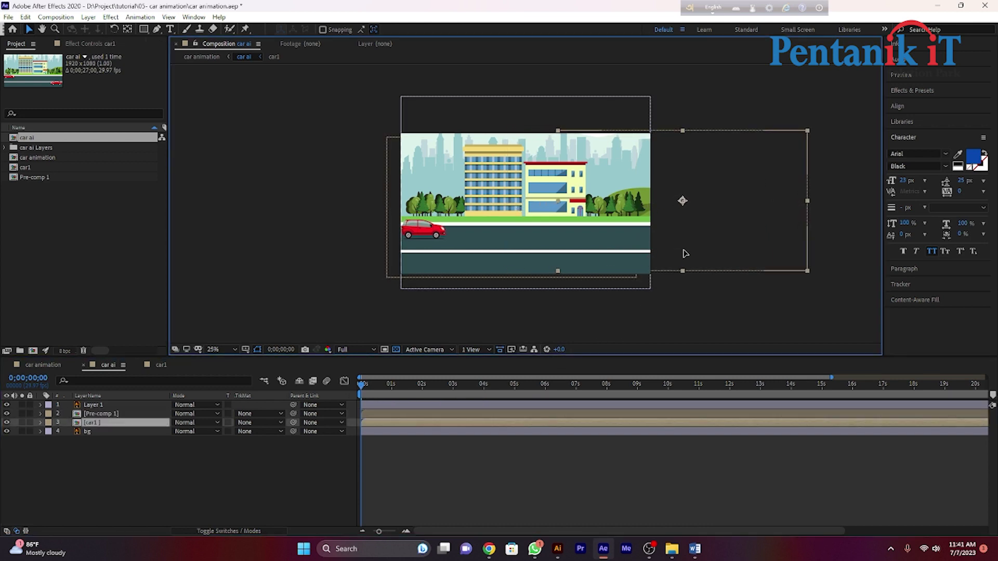
key("End")
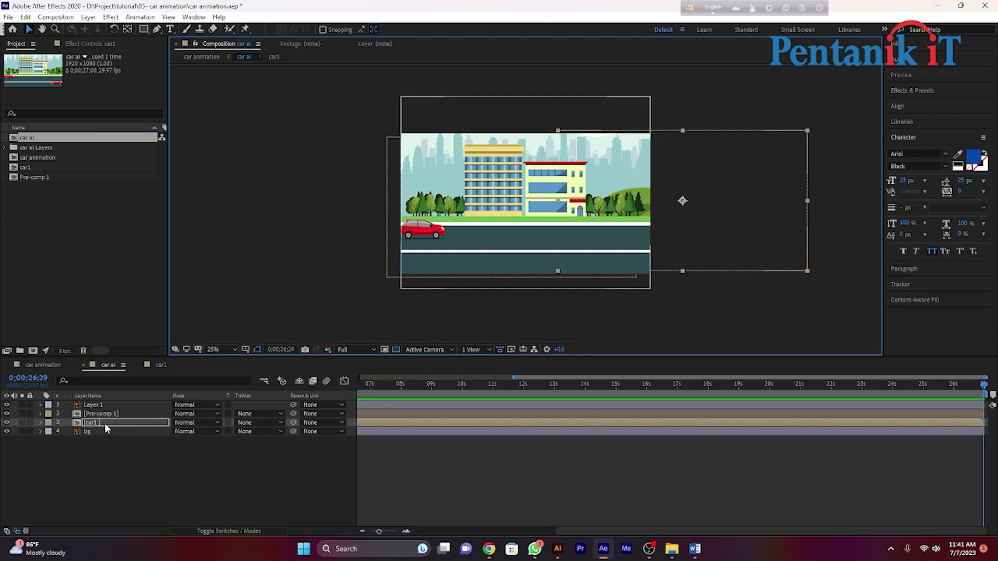
key("p")
left_click(67, 431)
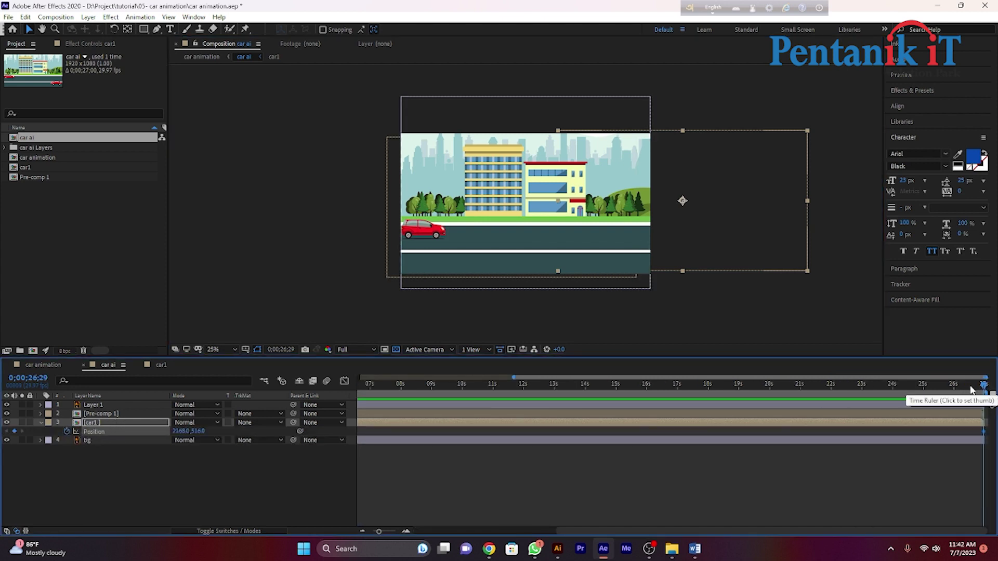
key("ctrl+z")
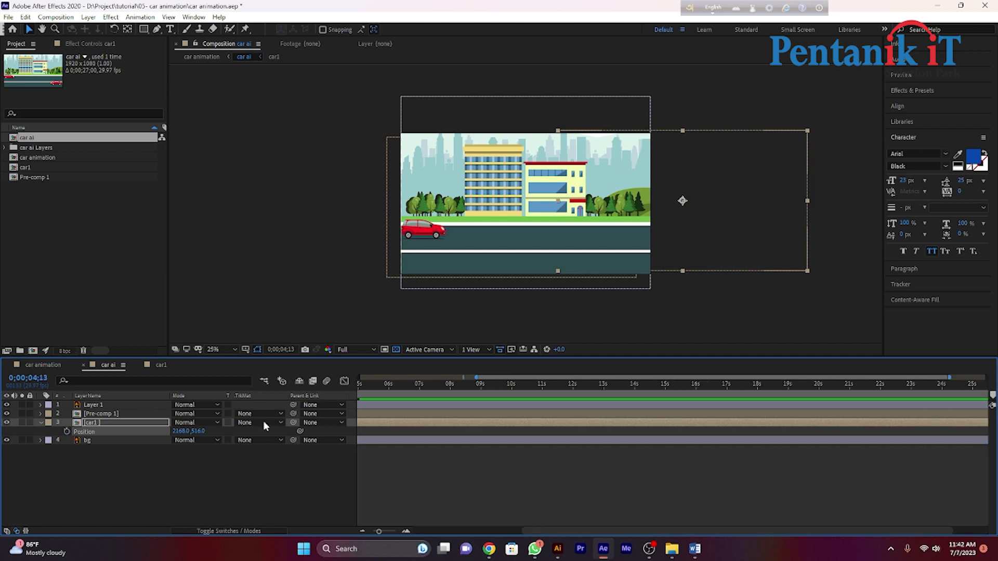
Keyframe car1's position at 0;00;00;00, and at 0;00;04;29 move it past the left edge of the frame to about -140, 560
key("Home")
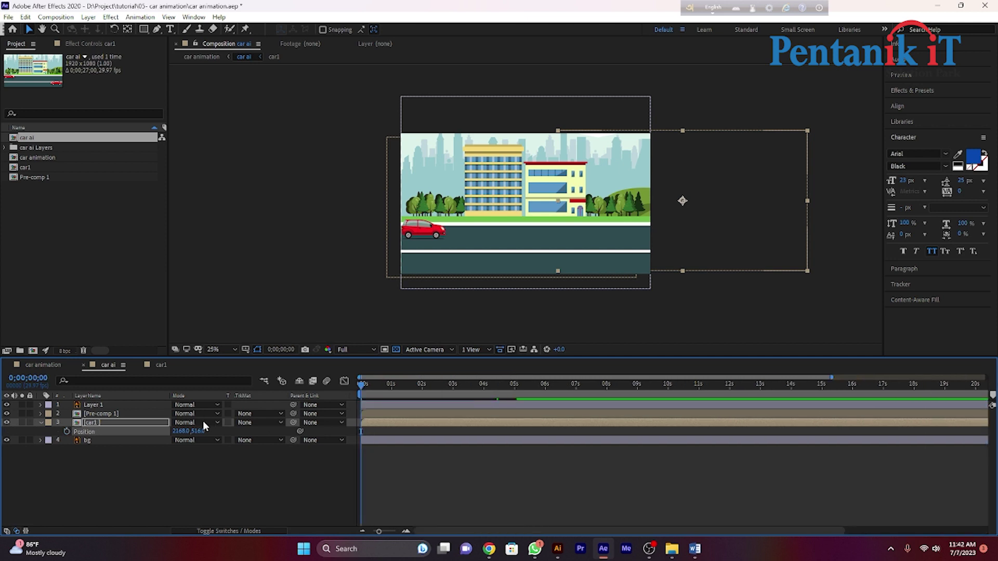
left_click(67, 431)
left_click(366, 386)
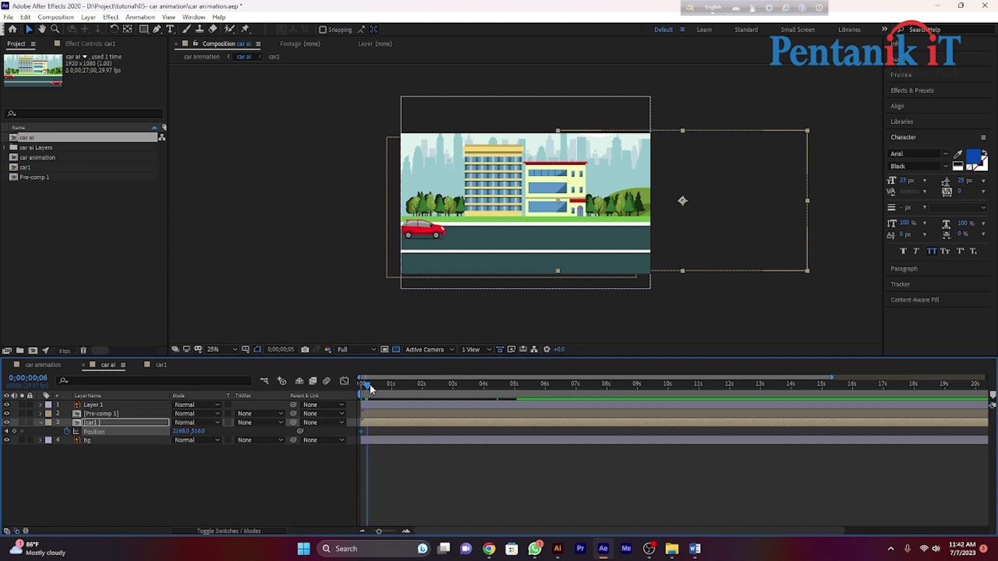
left_click_drag(371, 388, 515, 391)
left_click_drag(656, 257, 385, 263)
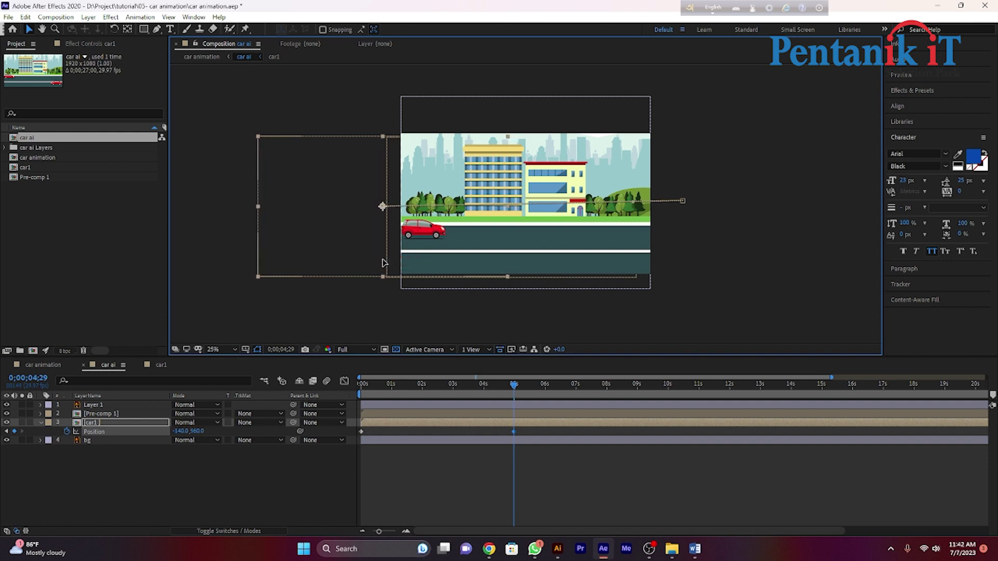
Preview car1 driving across the street scene, replaying it from the start
left_click_drag(512, 387, 351, 391)
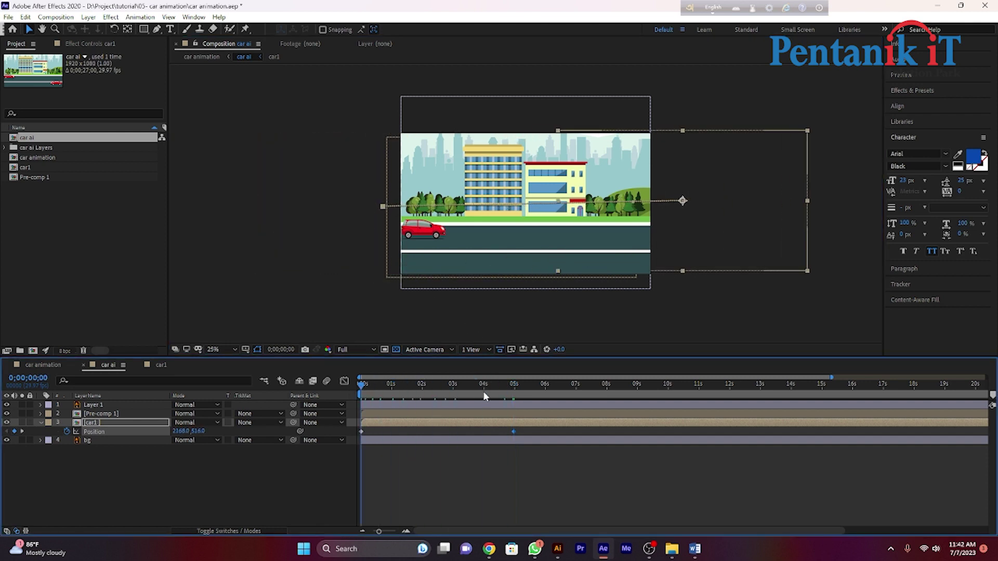
key("space")
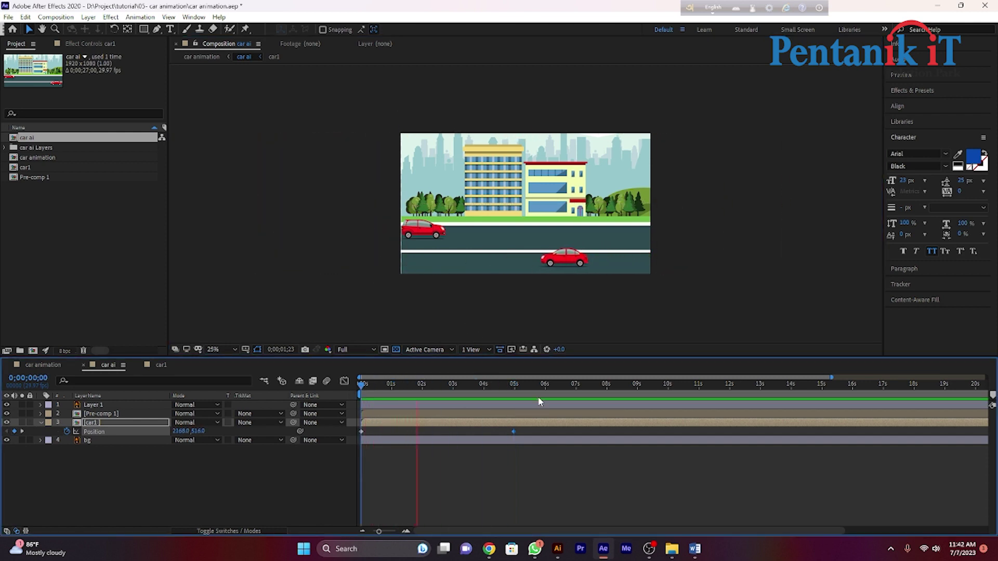
key("space")
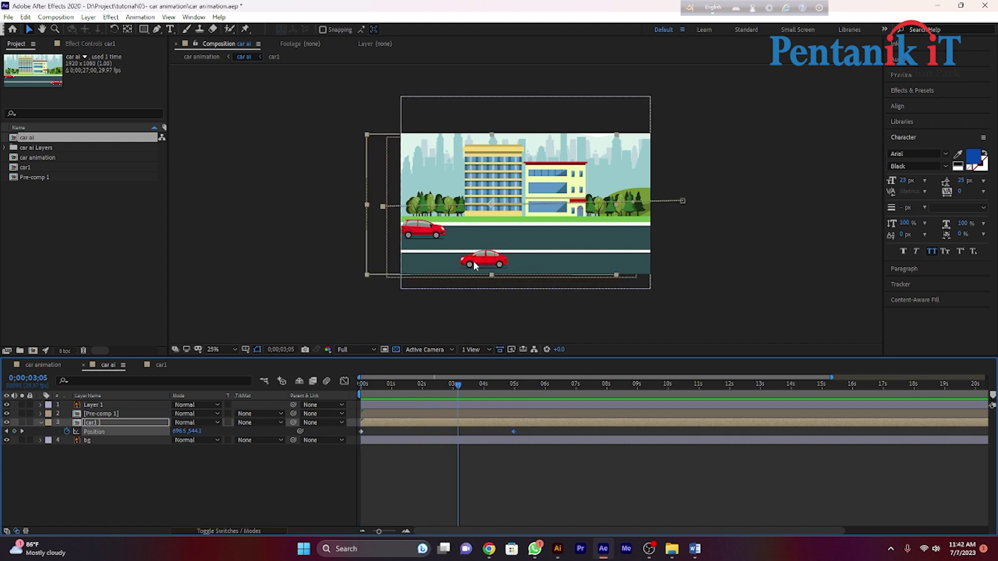
left_click_drag(451, 388, 419, 387)
key("space")
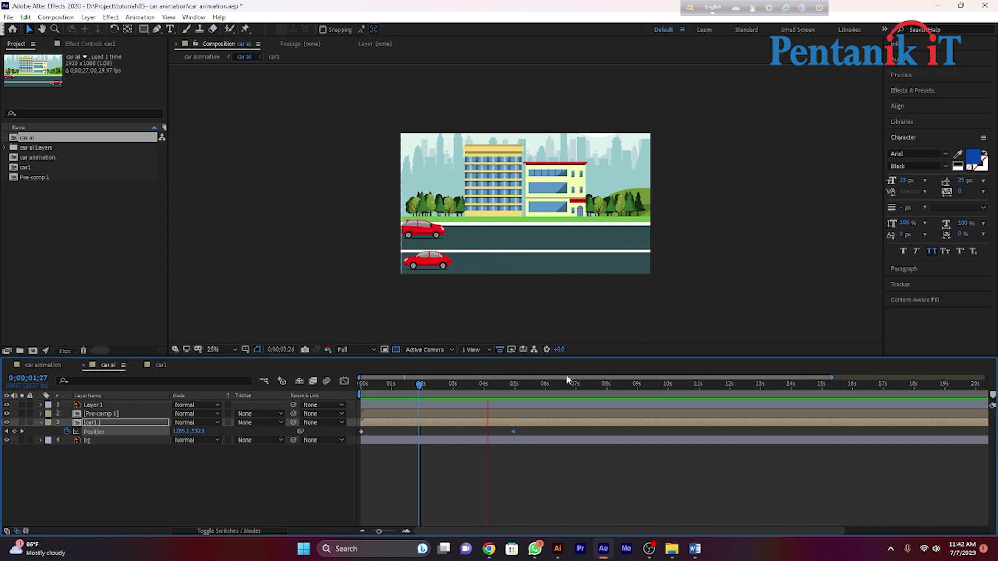
key("space")
left_click_drag(519, 385, 334, 381)
key("space")
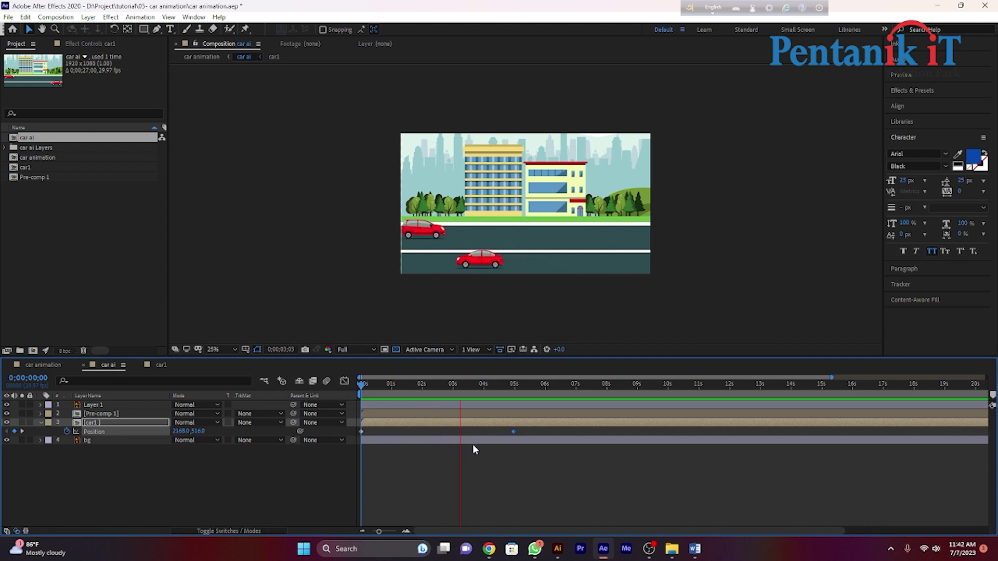
key("space")
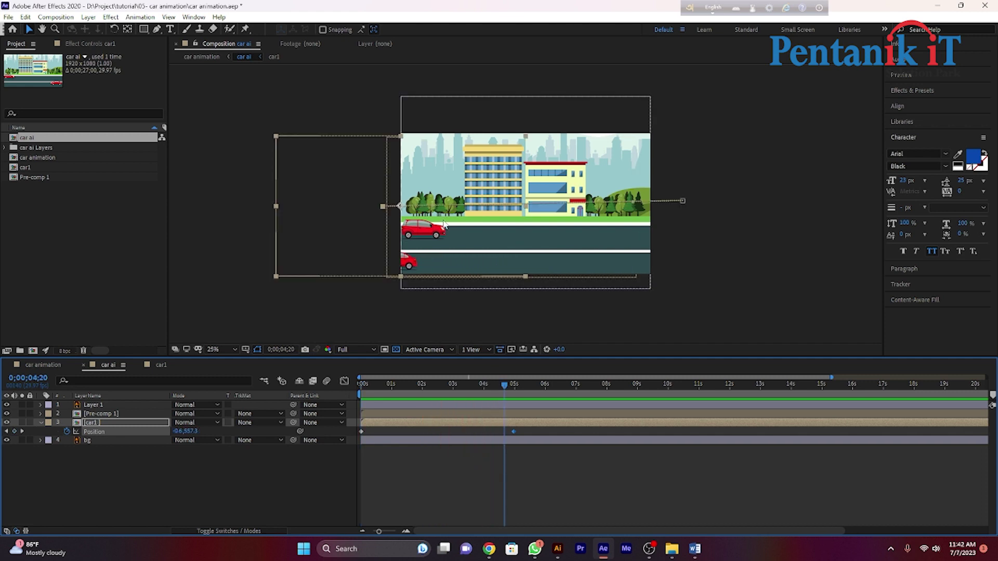
Open Pre-comp 1 and add starting rotation keyframes to wheel layers w3 and w2 at 0;00;00;00
double_click(485, 413)
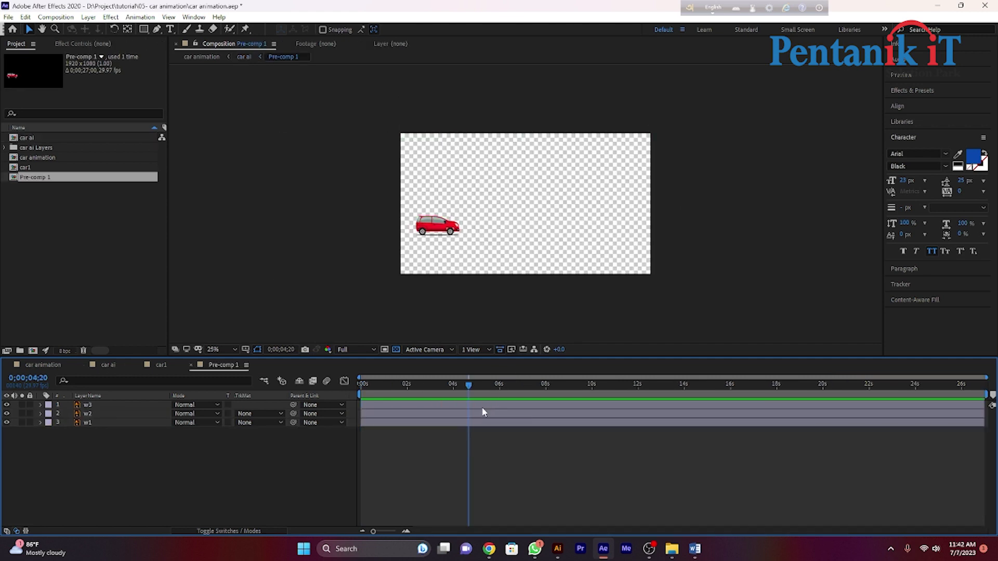
left_click(101, 407)
left_click(100, 412, "shift")
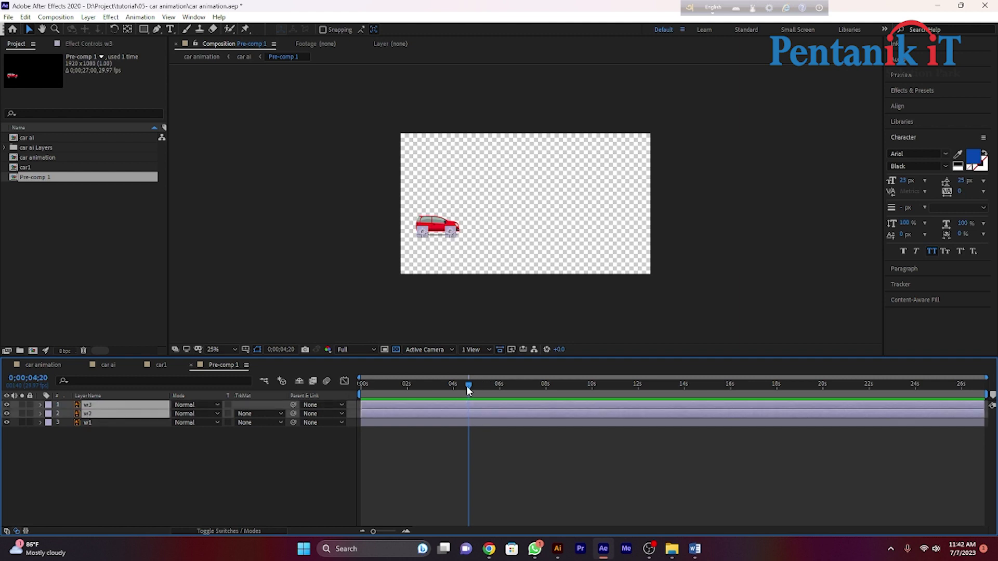
left_click_drag(468, 390, 255, 397)
key("r")
left_click(67, 414)
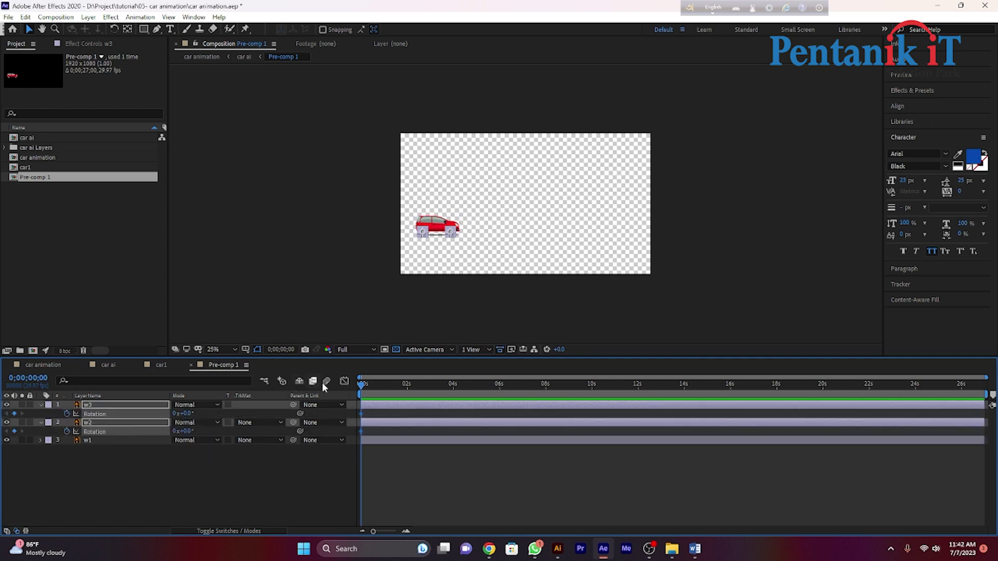
Set the rotation of wheel layers w3 and w2 to -6x+0.0° at 0;00;05;00
left_click_drag(367, 385, 478, 399)
left_click_drag(378, 530, 379, 530)
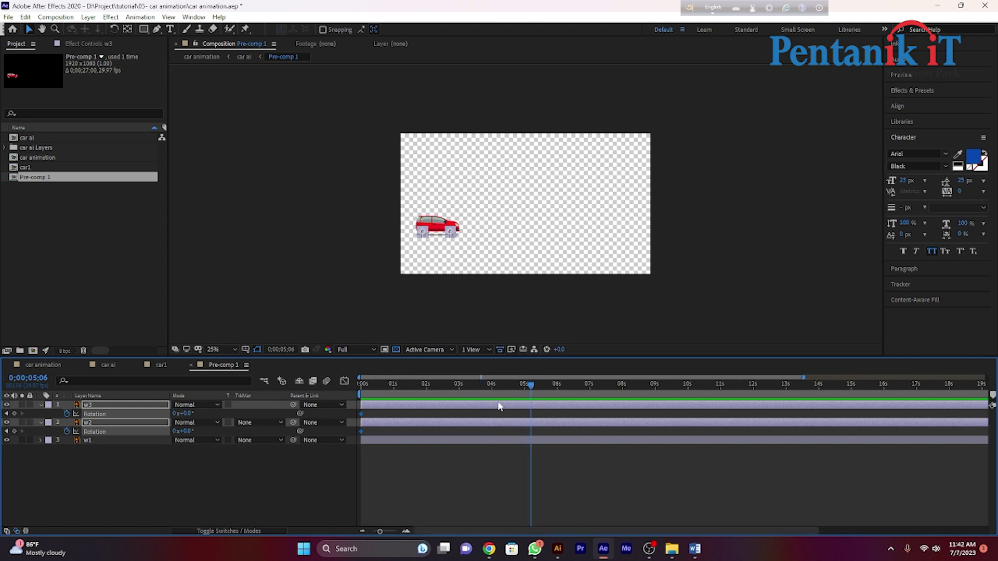
left_click_drag(532, 385, 526, 386)
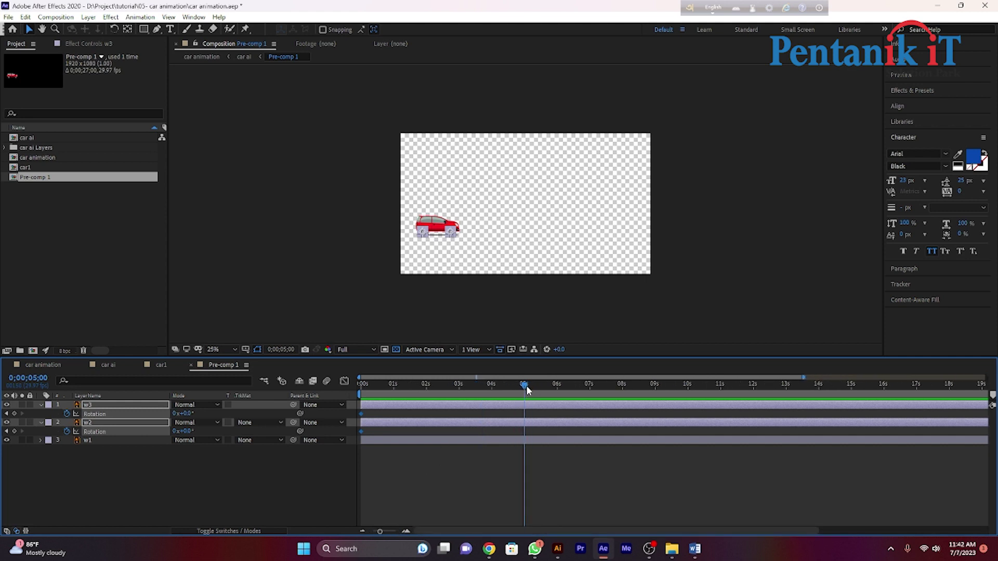
left_click(175, 414)
type("-6")
left_click(275, 491)
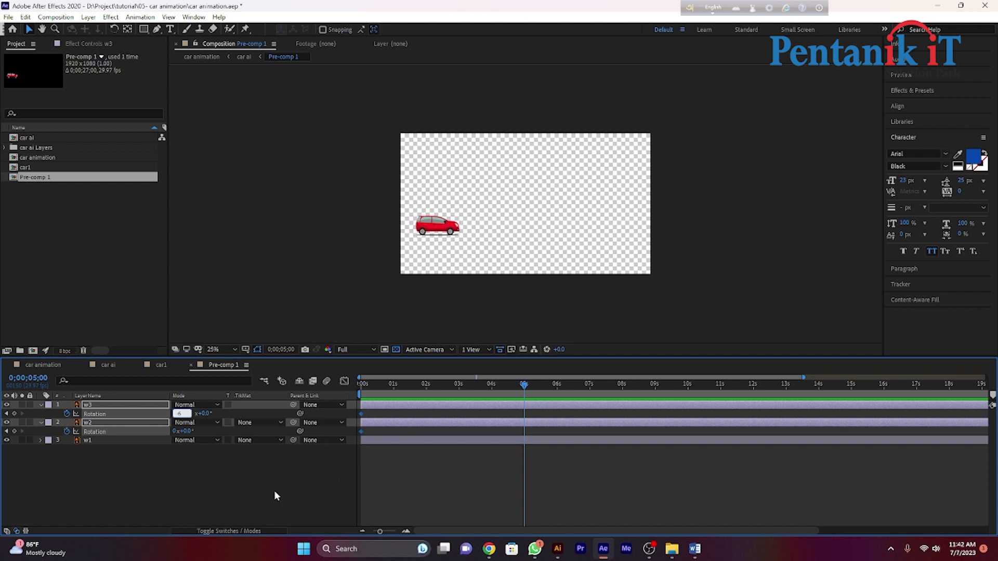
Scrub through the wheel spin and set the end rotation of w3 and w2 to -1x+0.0° at 0;00;05;00
left_click_drag(524, 377, 491, 396)
key("period")
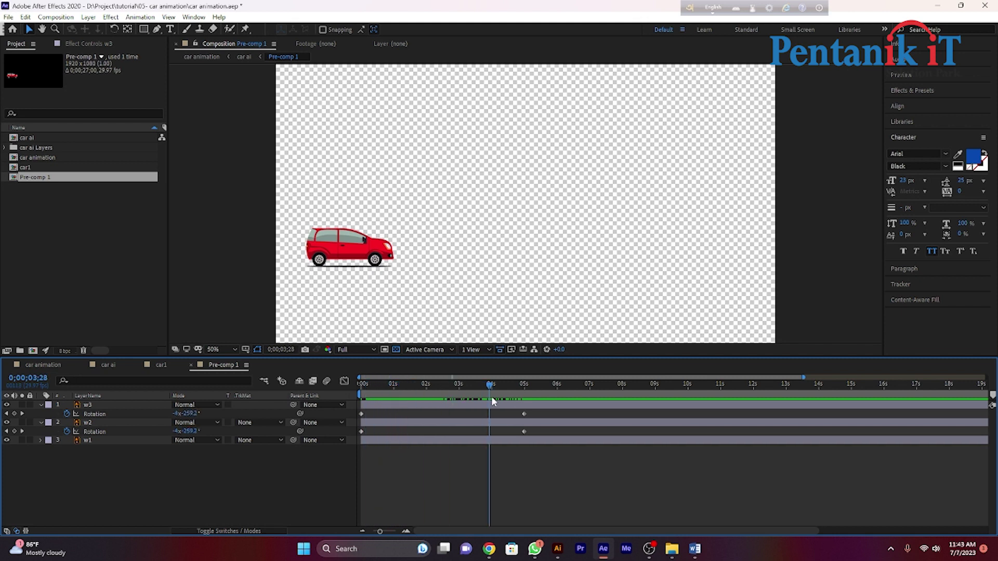
left_click(22, 413)
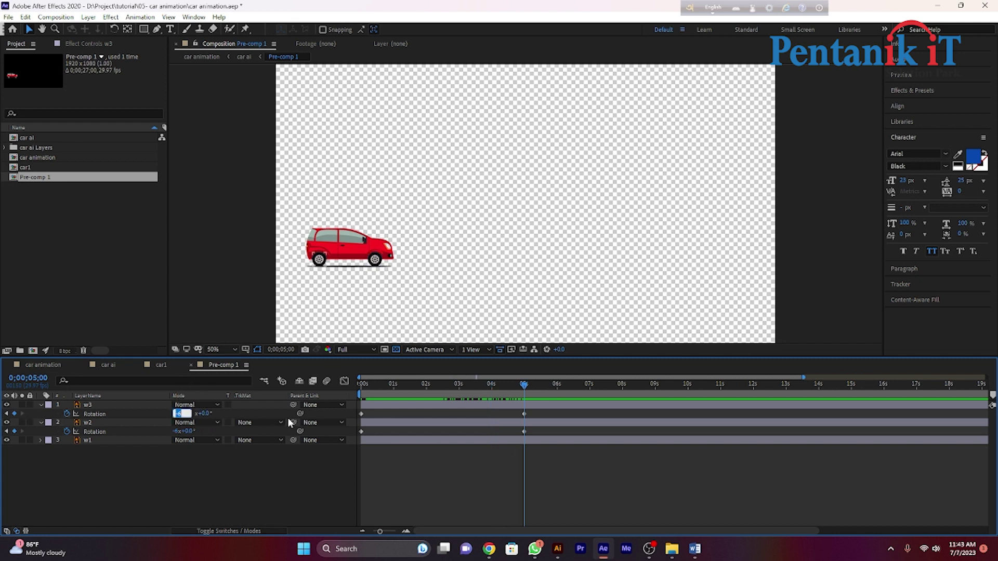
left_click(366, 423)
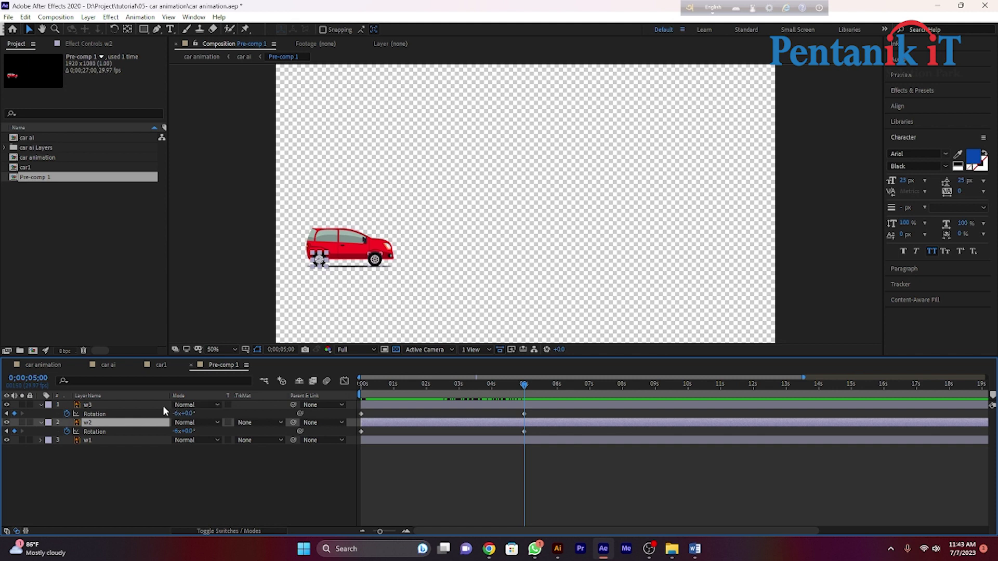
left_click(149, 406, "ctrl")
left_click(179, 414)
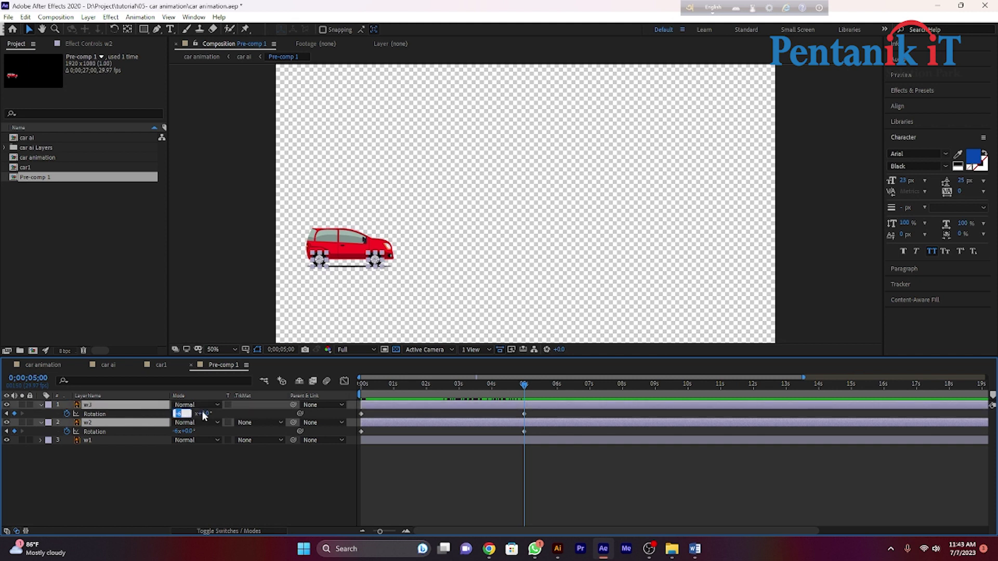
type("-1")
left_click(230, 477)
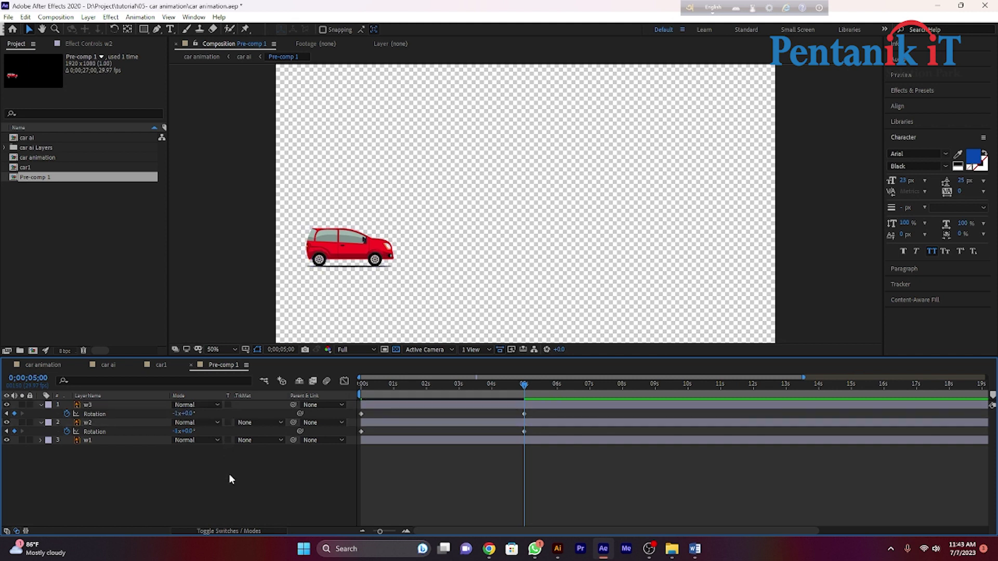
Check the spin direction and set w3's end rotation to 4x+0.0° at the 0;00;05;00 keyframe
mouse_move(525, 393)
left_mouse_down()
mouse_move(348, 397)
mouse_move(519, 411)
left_mouse_up()
left_click(21, 414)
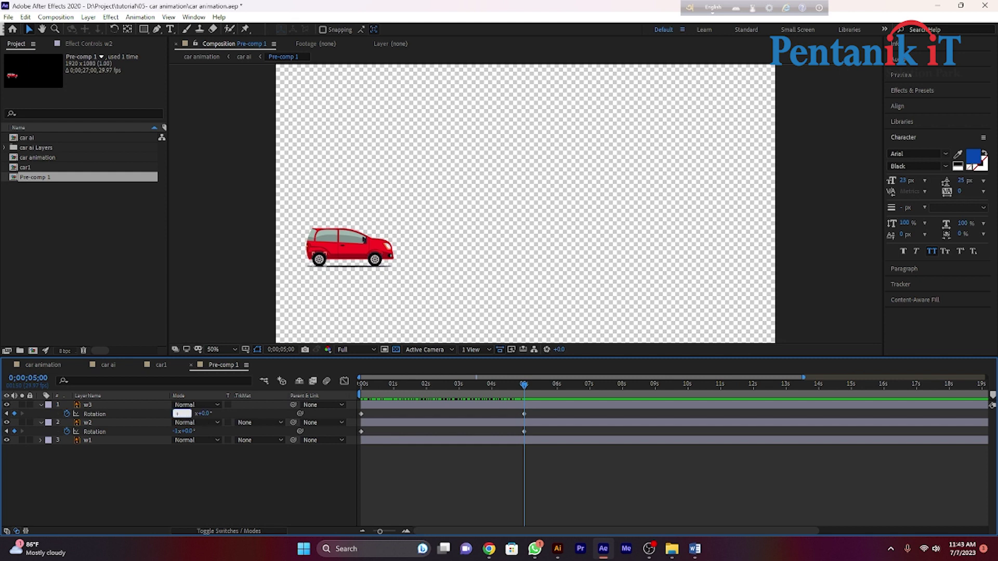
key("Return")
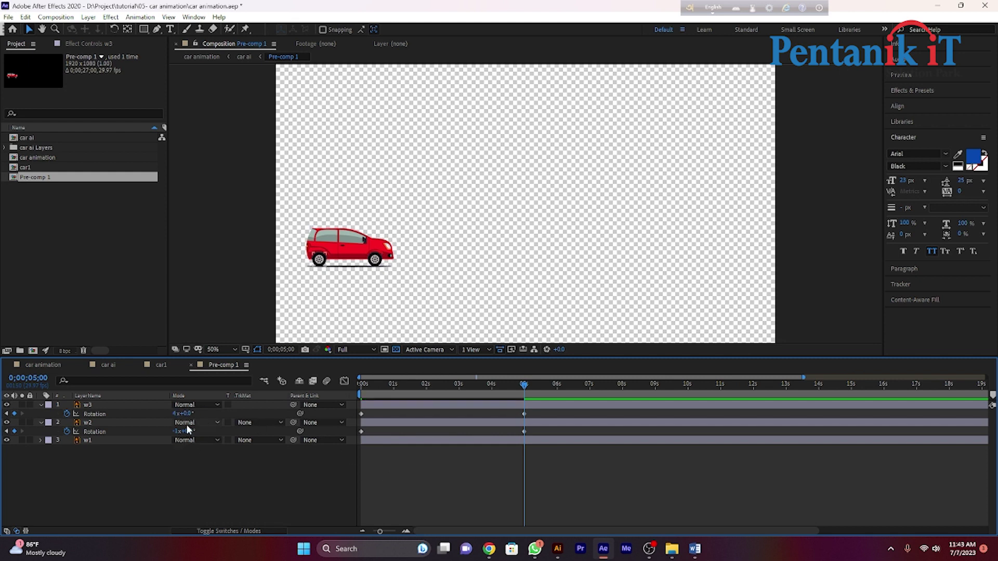
Set w2's end rotation to 5 turns at the 0;00;05;00 keyframe and preview the wheel spin from the start
left_click(146, 426)
left_click_drag(524, 388, 525, 390)
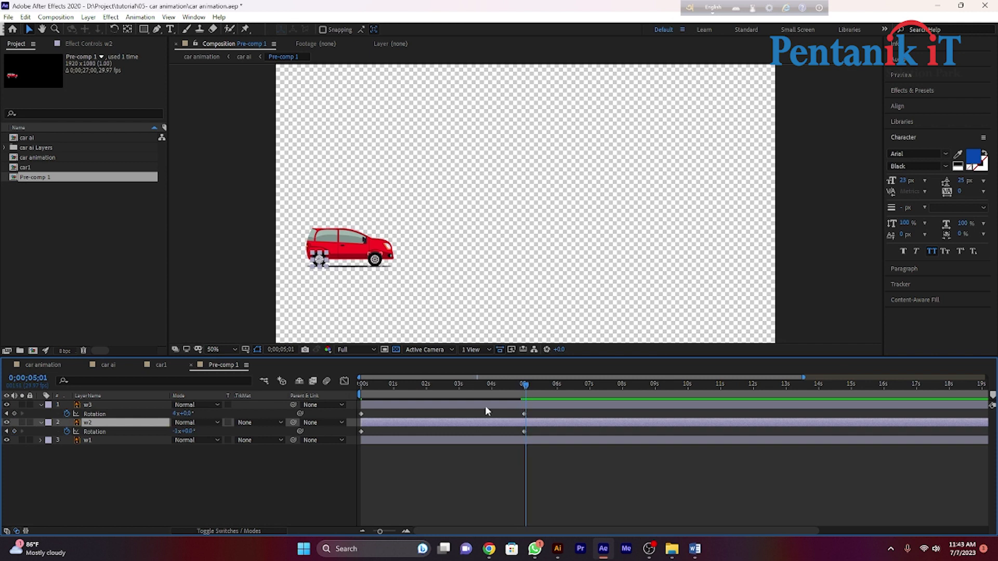
left_click(6, 432)
left_click(176, 431)
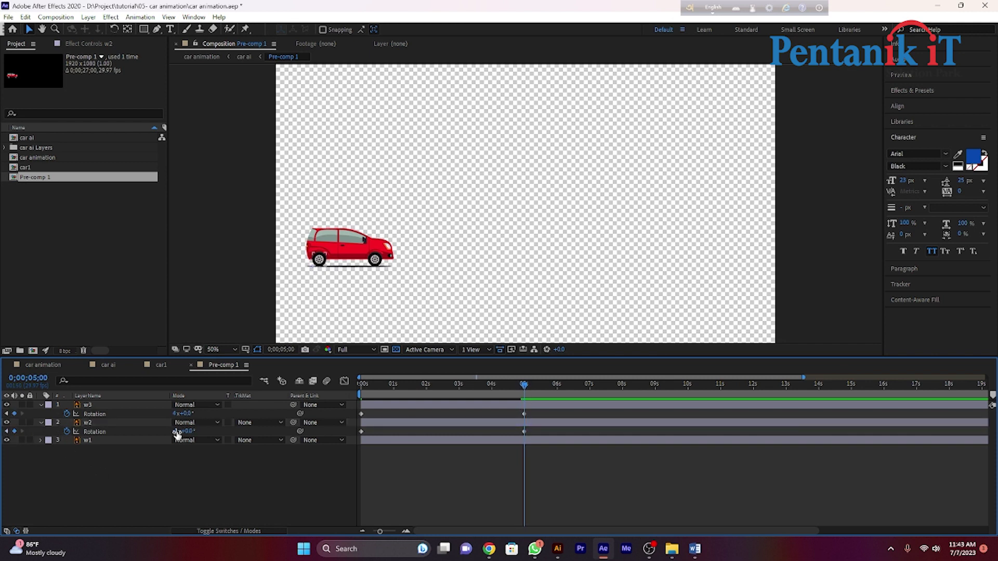
type("5")
key("Return")
left_click_drag(528, 384, 332, 388)
key("space")
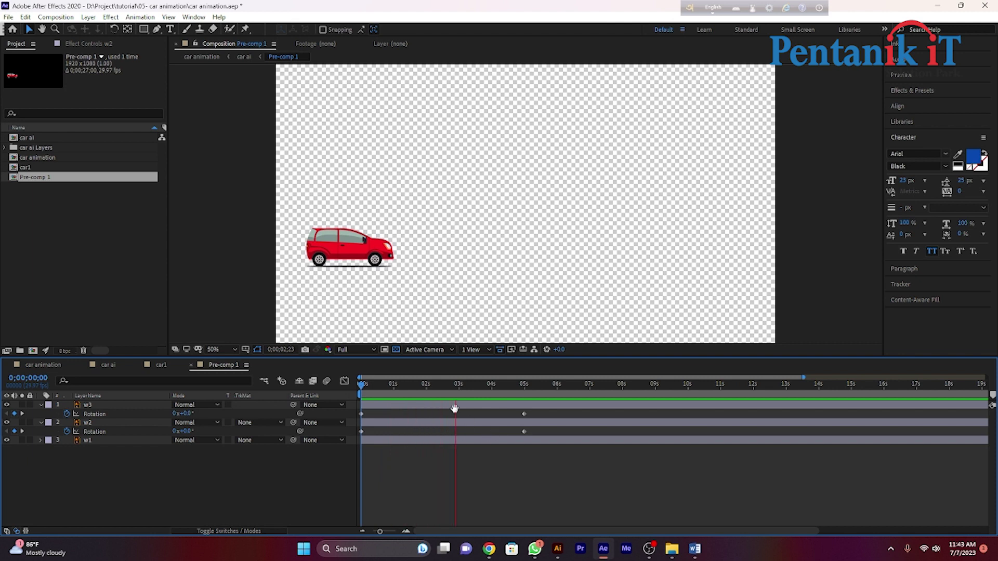
Open the car ai composition from car animation and move the Pre-comp 1 car off the scene's left edge at 0;00;00;00
left_click(58, 364)
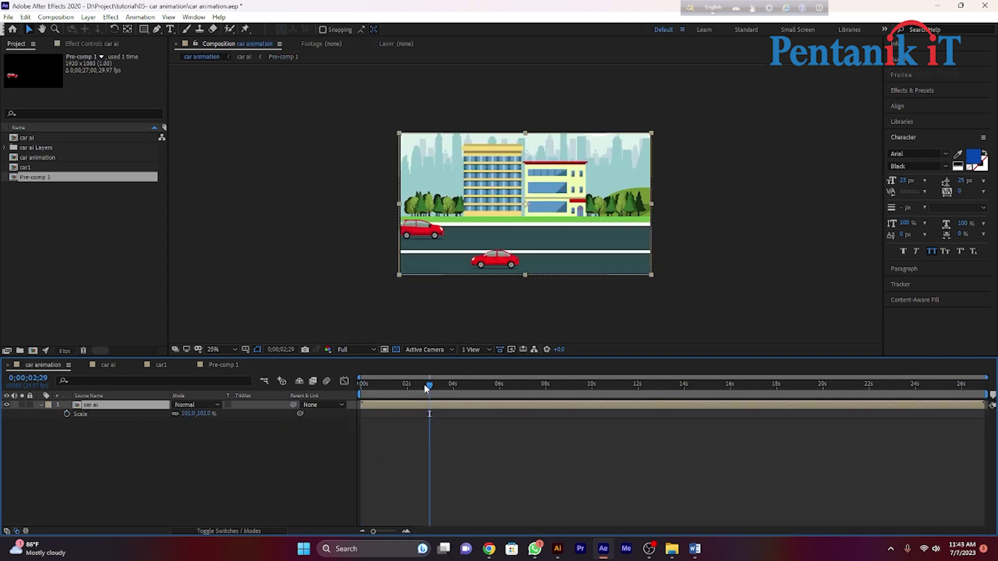
left_click_drag(426, 389, 341, 396)
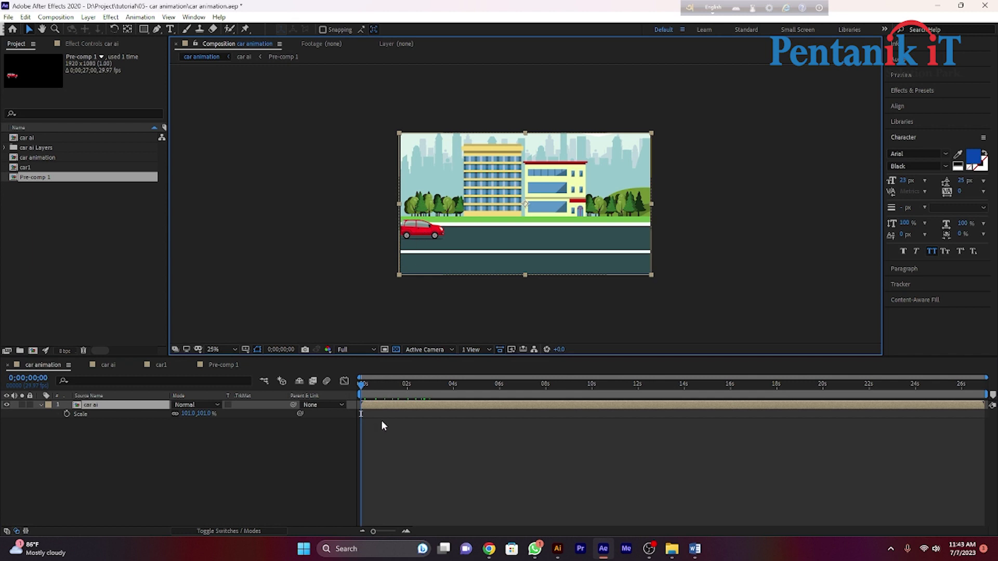
double_click(399, 405)
left_click(431, 229)
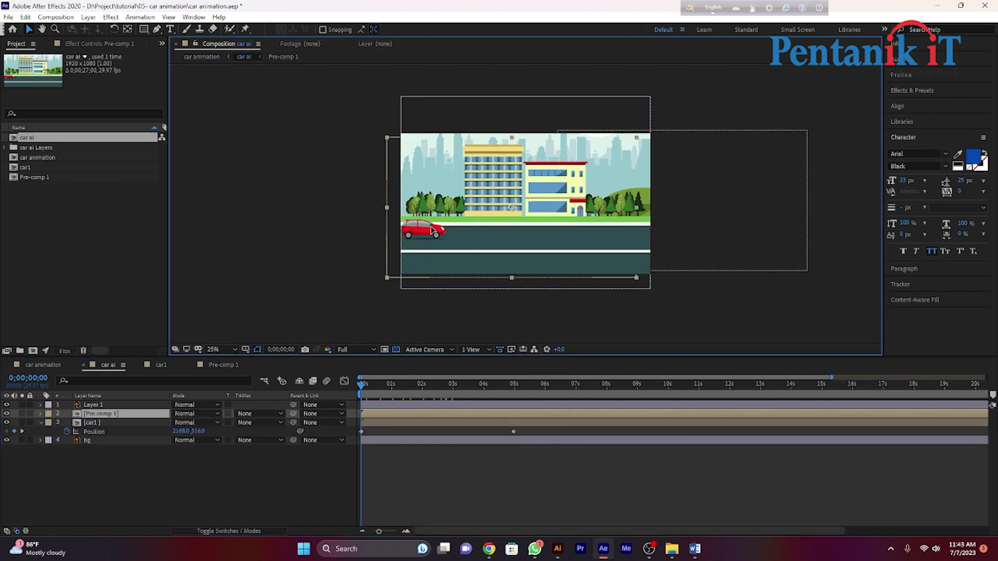
left_click_drag(435, 231, 390, 231)
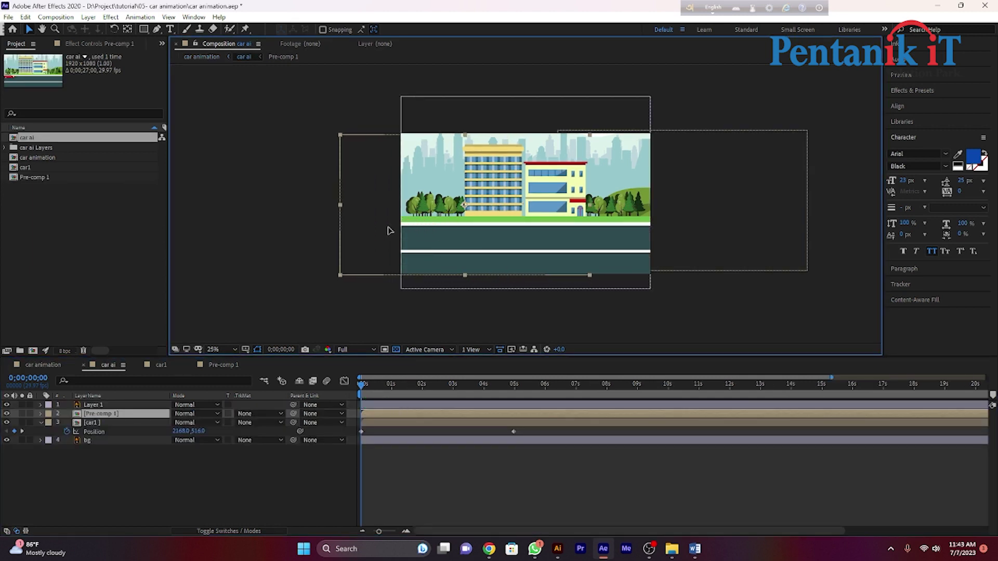
key("End")
key("p")
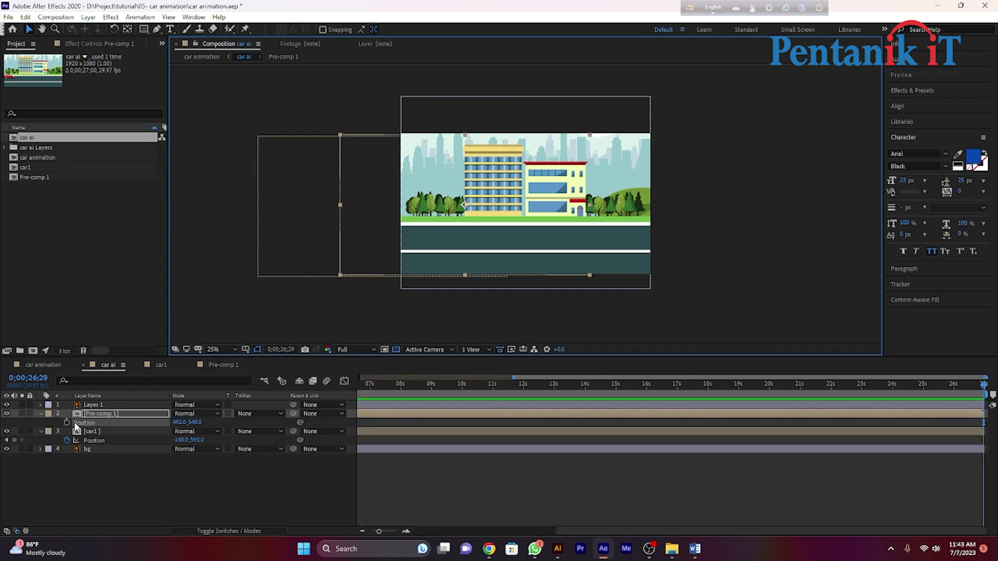
left_click(66, 422)
left_click(470, 498)
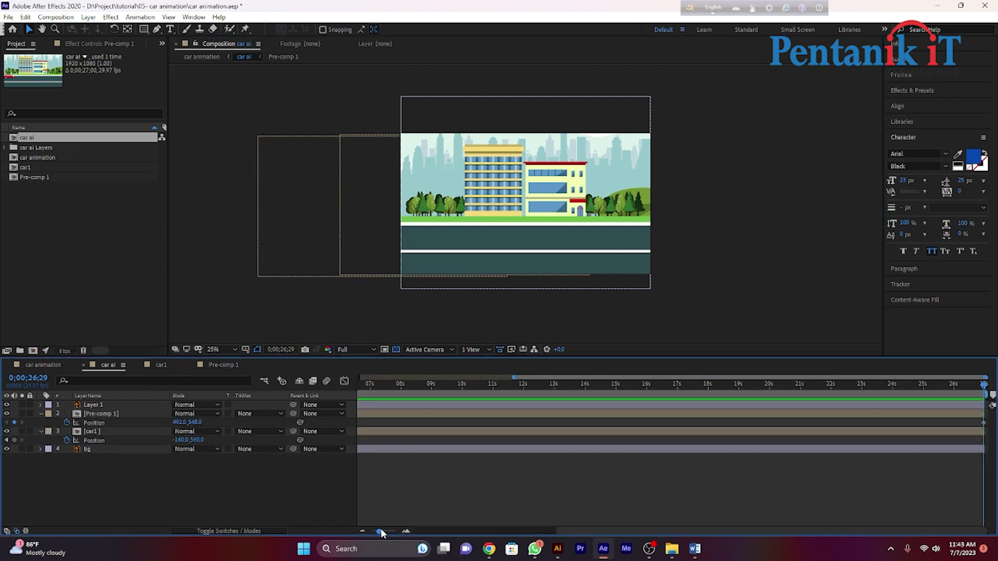
left_click_drag(381, 532, 372, 535)
left_click(406, 413)
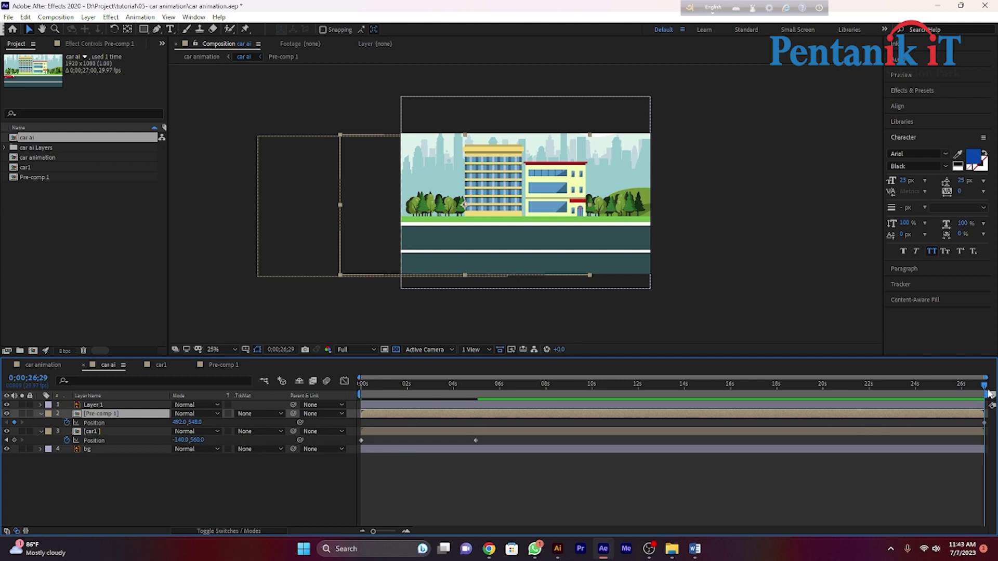
key("ctrl+z")
Keyframe Pre-comp 1's position at 492.0, 548.0 on 0;00;00;00 and 2431.0, 548.0 on 0;00;06;00, and preview the drive
key("Home")
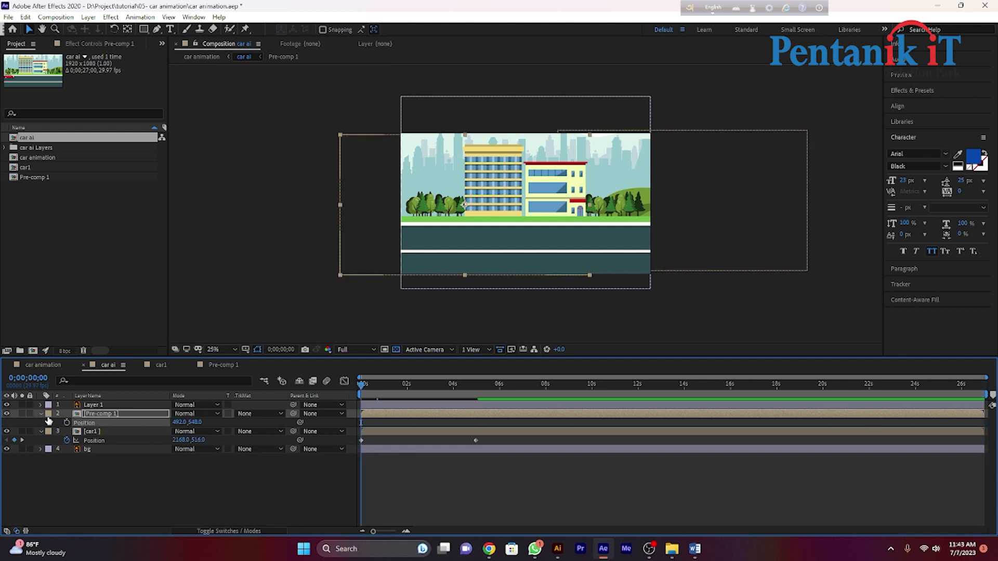
left_click(67, 422)
left_click_drag(361, 385, 501, 394)
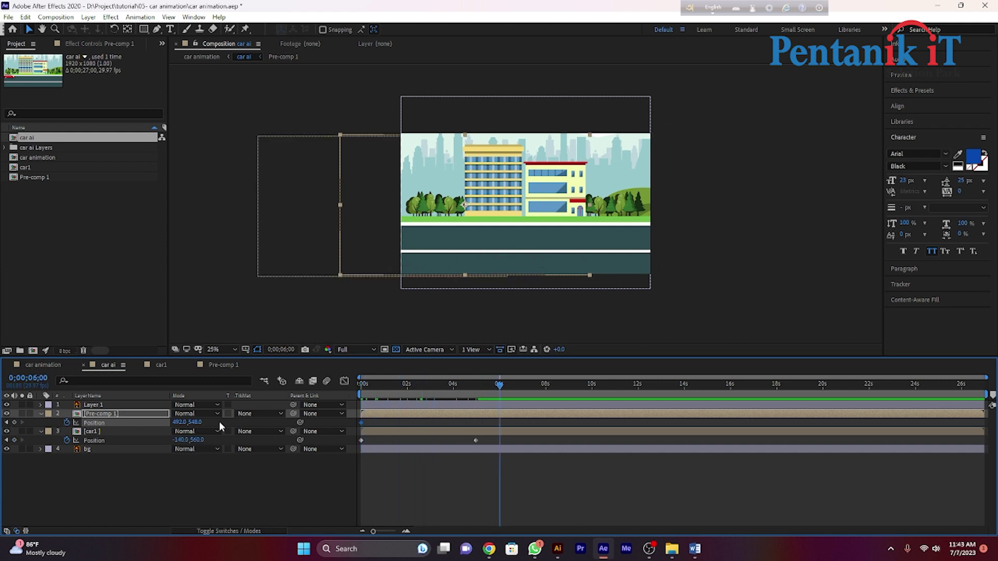
left_click_drag(179, 423, 991, 387)
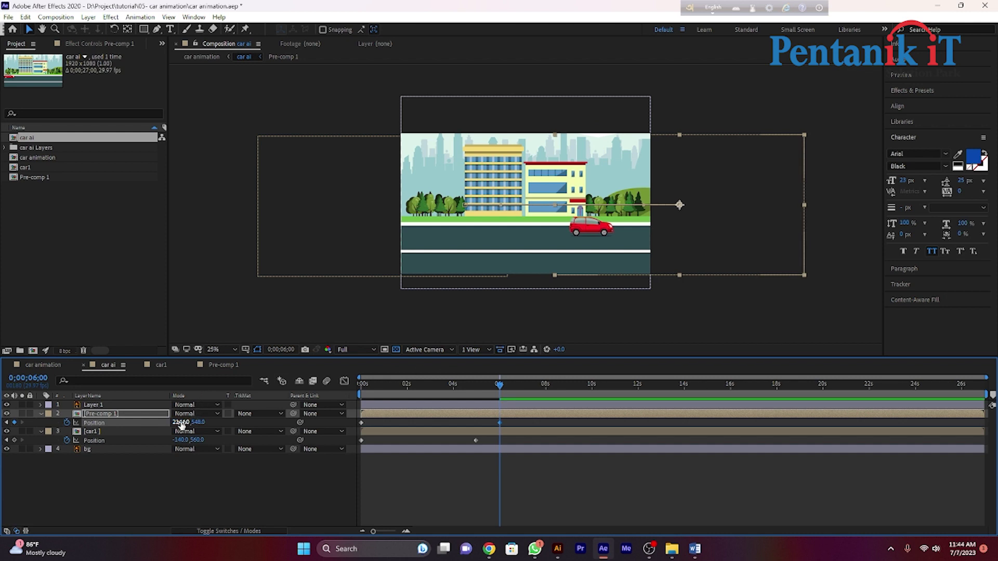
left_click_drag(179, 423, 399, 401)
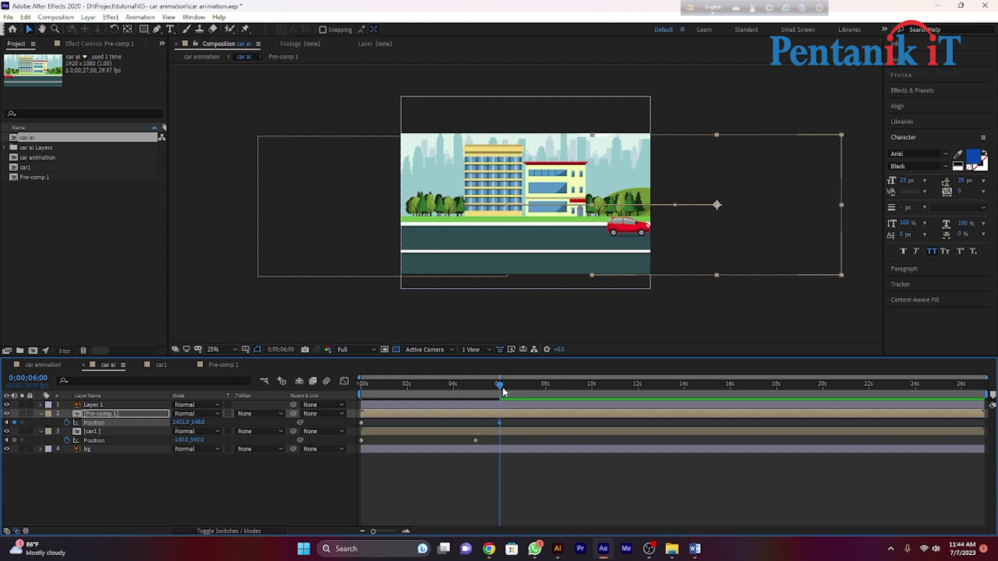
left_click_drag(500, 385, 362, 387)
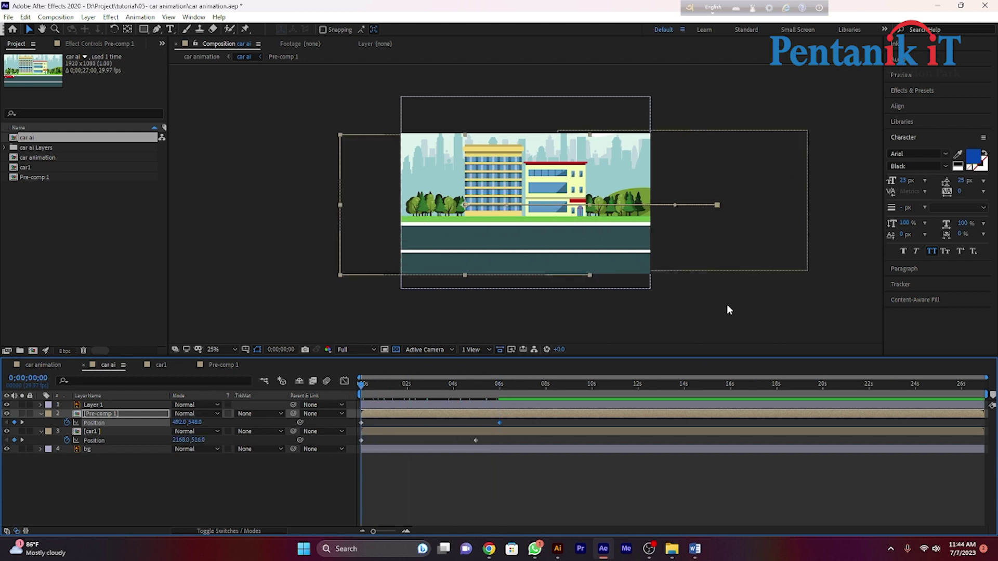
key("space")
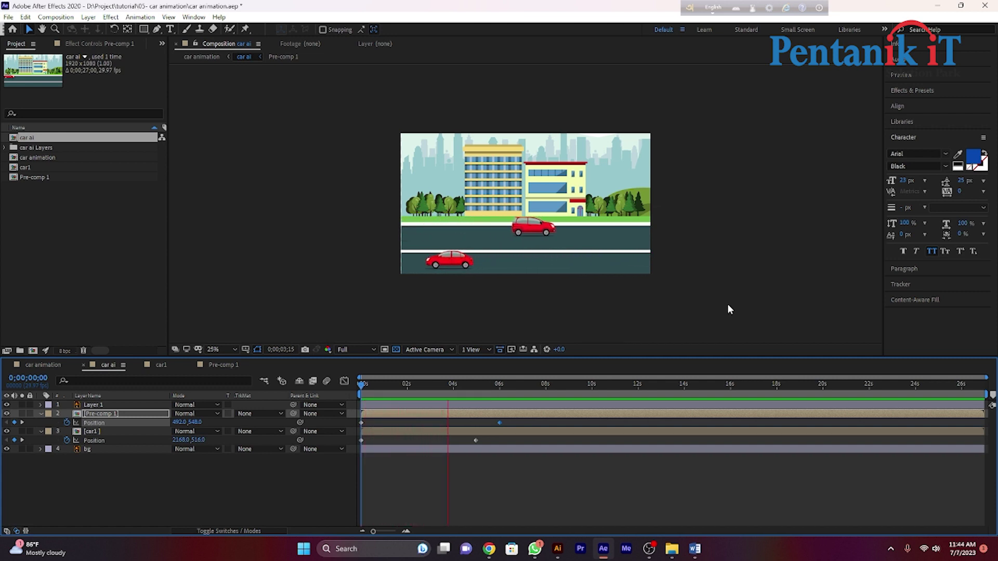
key("space")
Speed up both cars by moving the end position keyframes to about 0;00;03;10 for Pre-comp 1 and 0;00;02;10 for car1, previewing the result
left_click_drag(510, 418, 439, 441)
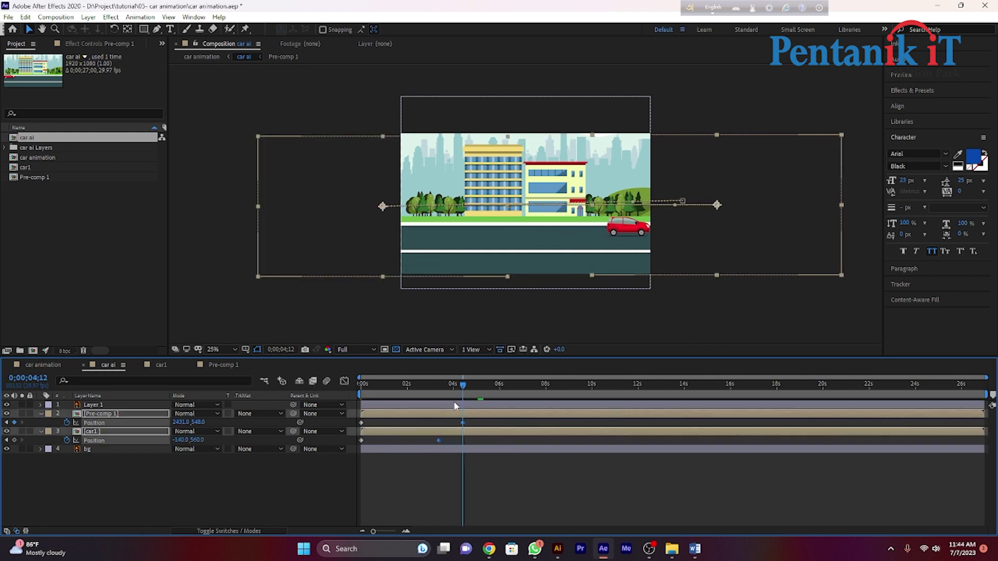
key("space")
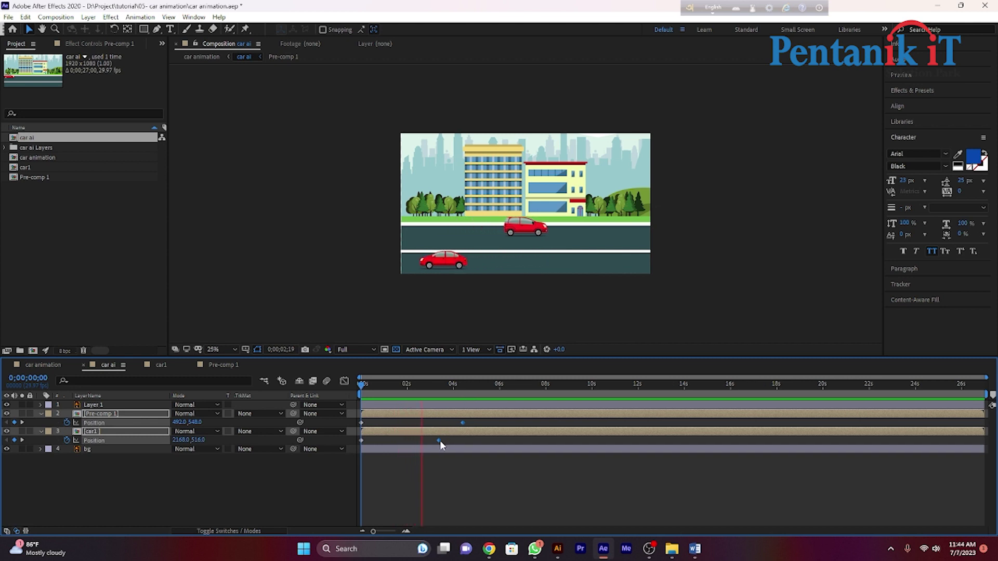
key("space")
left_click_drag(439, 441, 415, 439)
left_click_drag(423, 385, 375, 386)
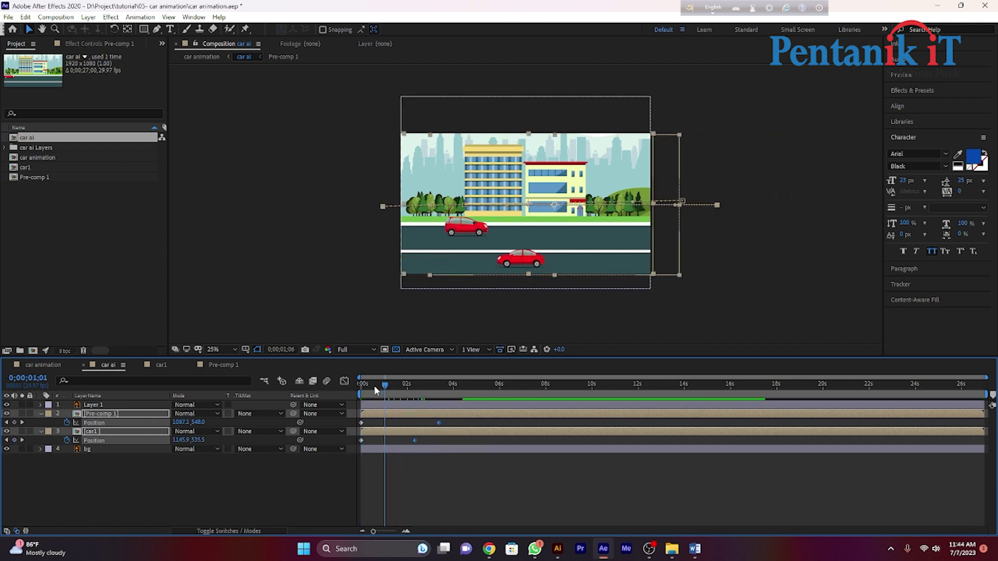
key("space")
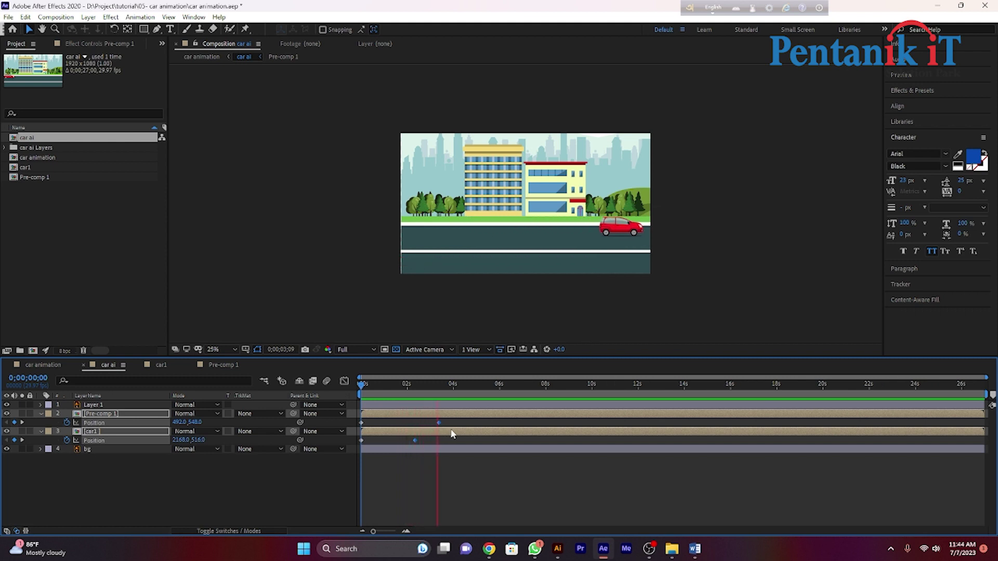
key("space")
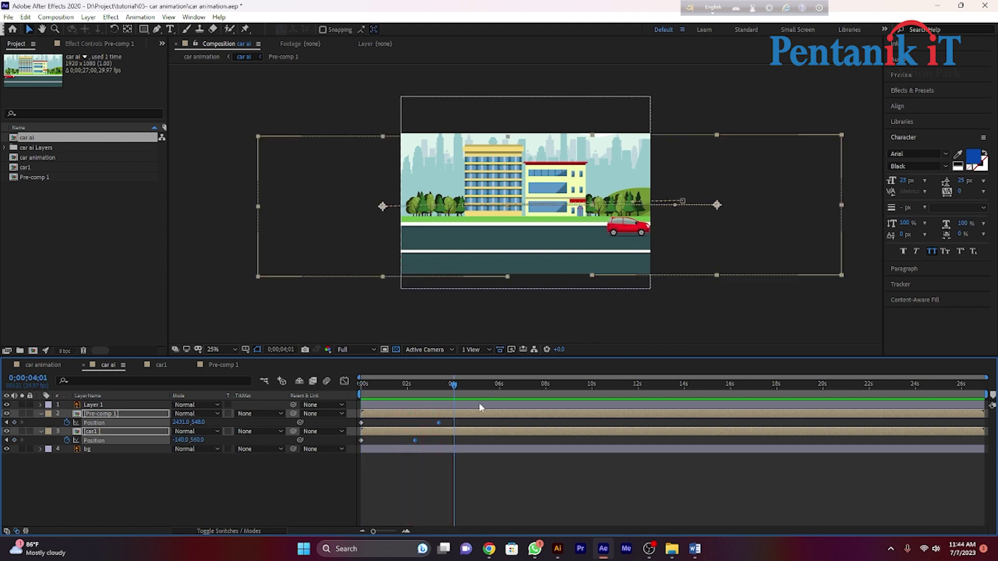
Increase Pre-comp 1's end X position so its car drives fully past the scene's right edge, and preview both cars
left_click(451, 414)
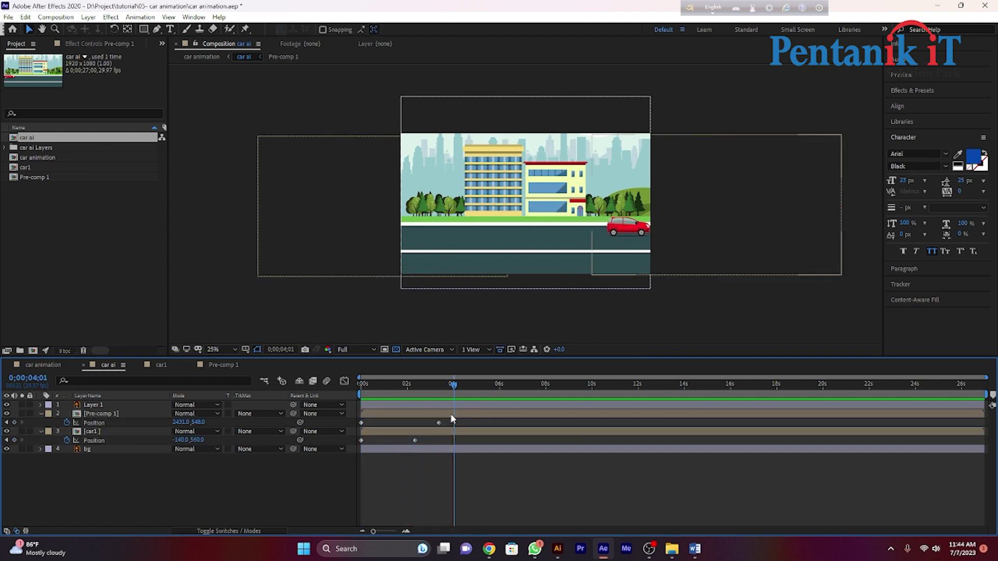
left_click(7, 423)
left_click_drag(181, 423, 470, 423)
left_click_drag(439, 385, 408, 386)
key("Home")
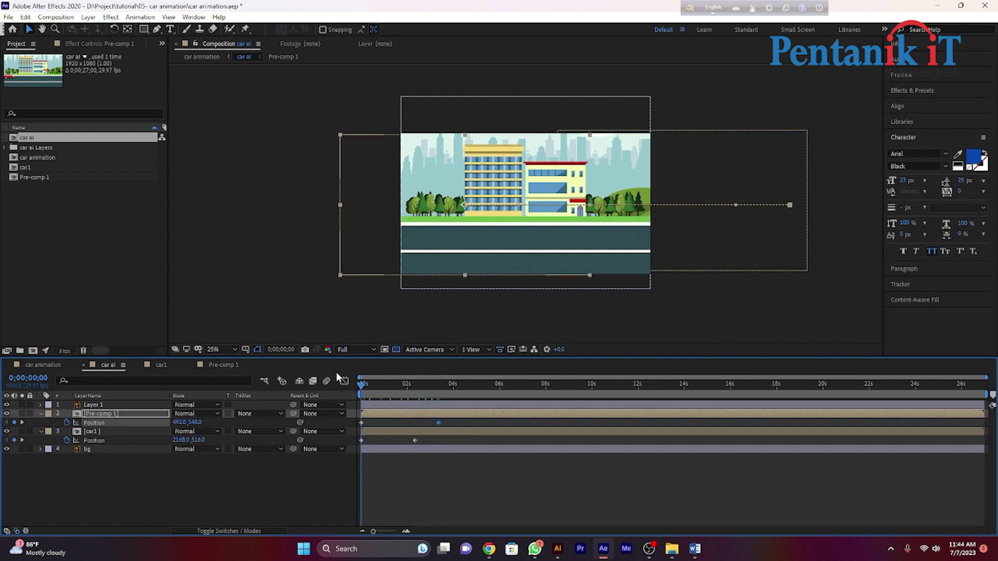
key("space")
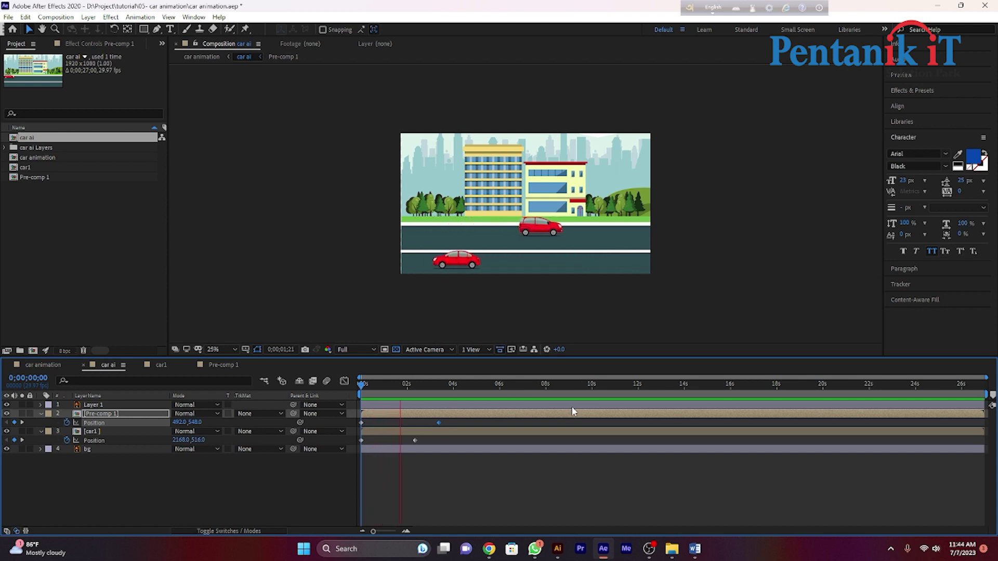
key("space")
left_click_drag(421, 386, 357, 393)
key("space")
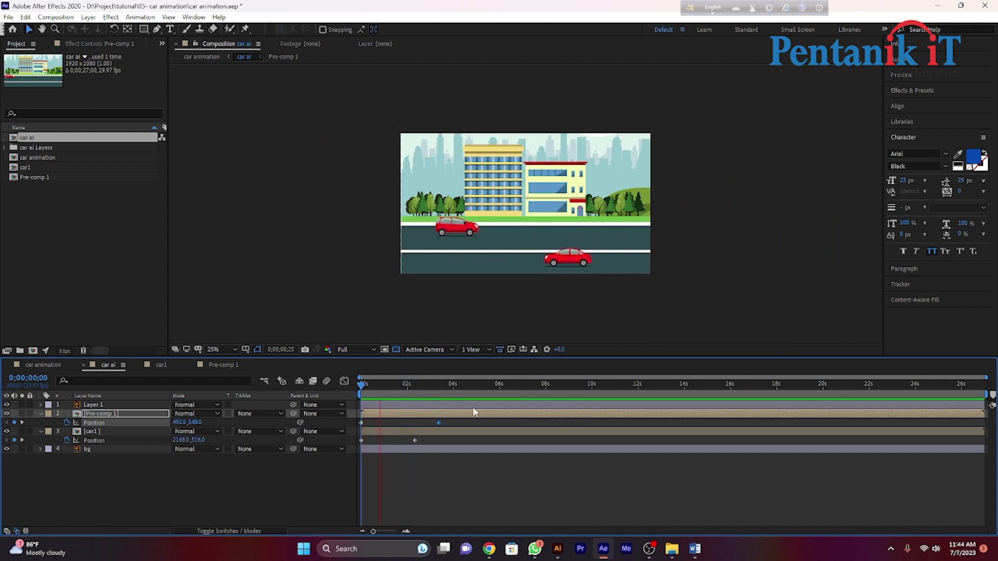
key("space")
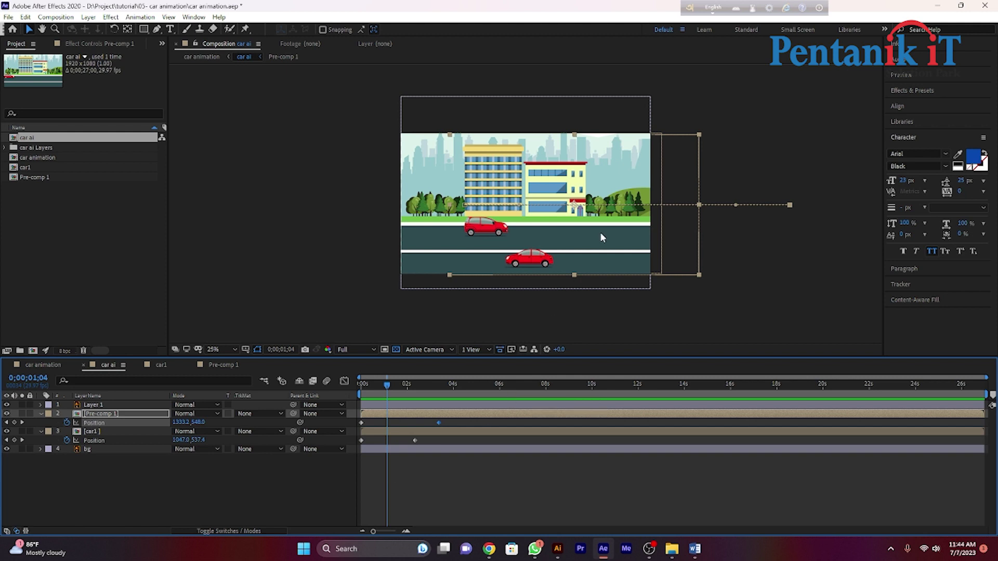
Move car1's end position keyframe to 0;00;03;08 and check its start and end keyframes
left_click(415, 440)
left_click_drag(415, 440, 436, 440)
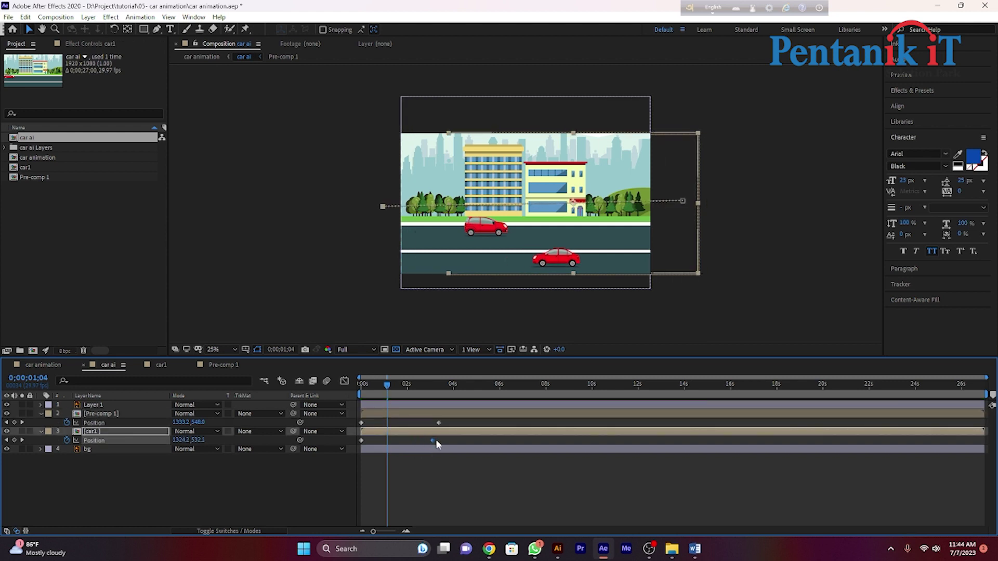
left_click(403, 431)
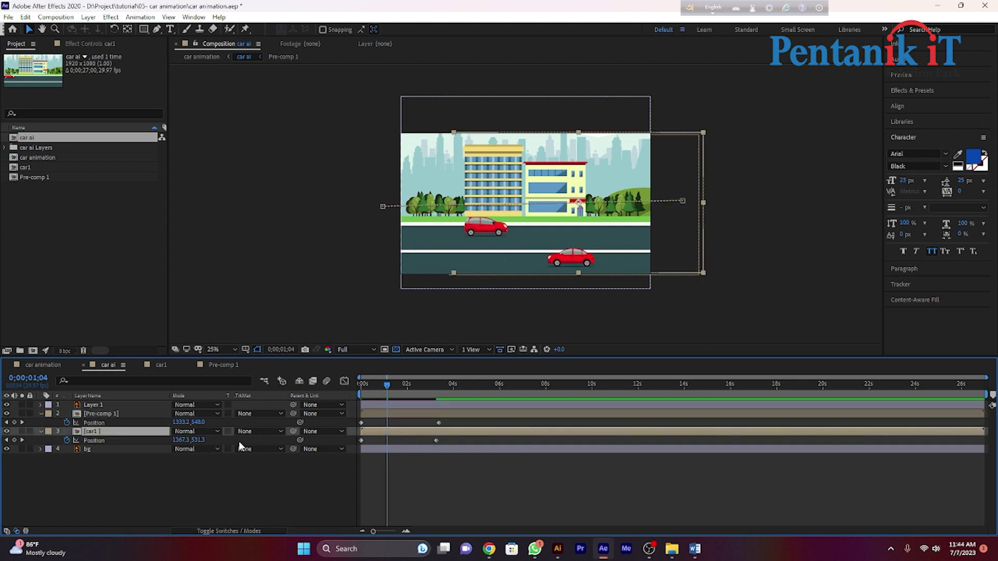
left_click(436, 440)
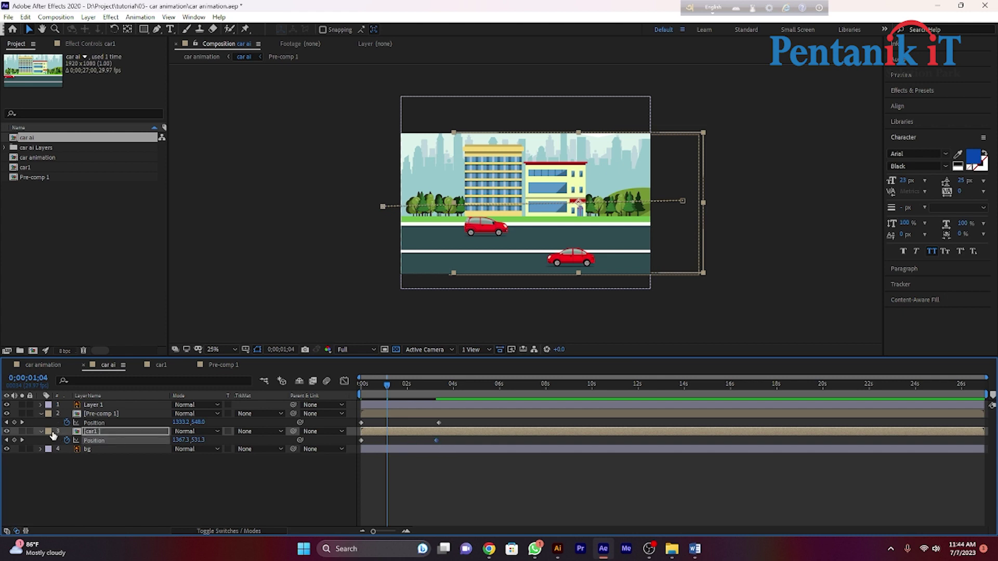
left_click(7, 440)
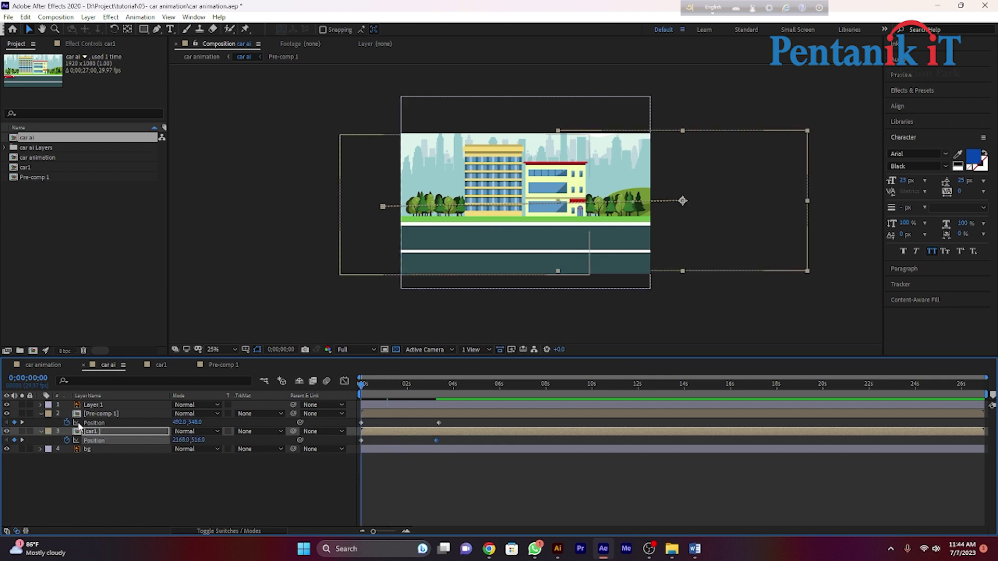
left_click(21, 440)
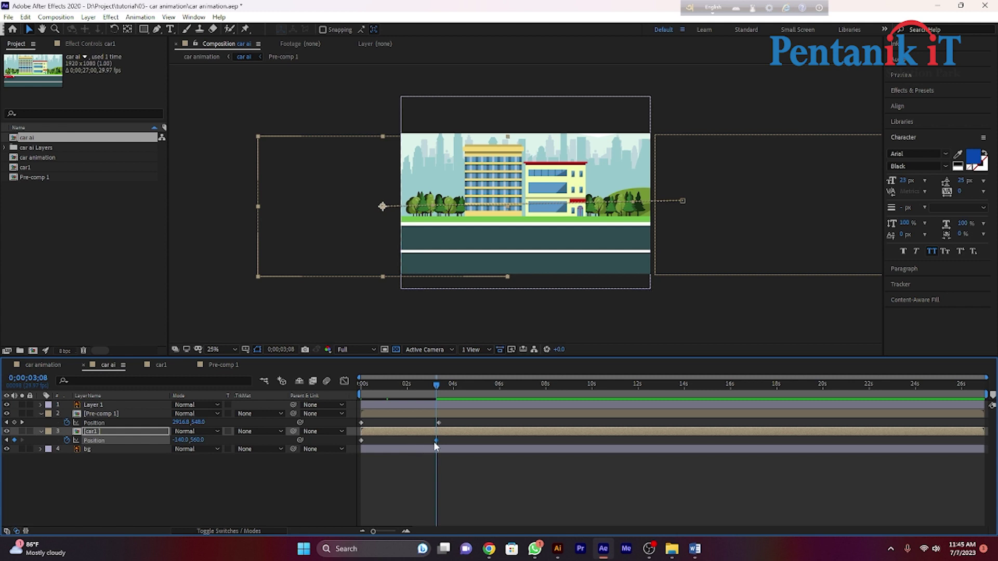
Move car1's end position keyframe to 0;00;01;20 and set its position there to 924.0, 560.0
left_click_drag(434, 441, 399, 440)
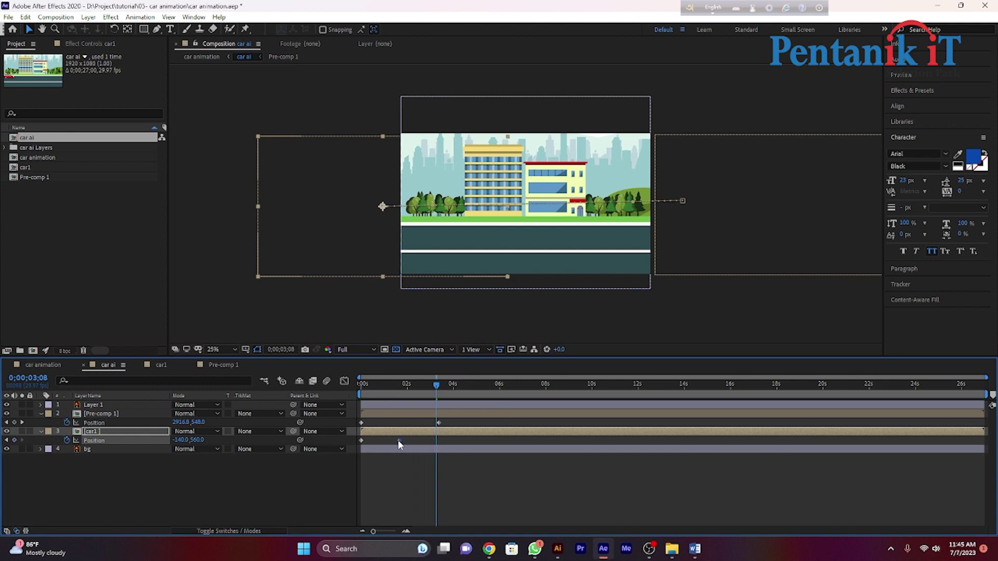
left_click(7, 440)
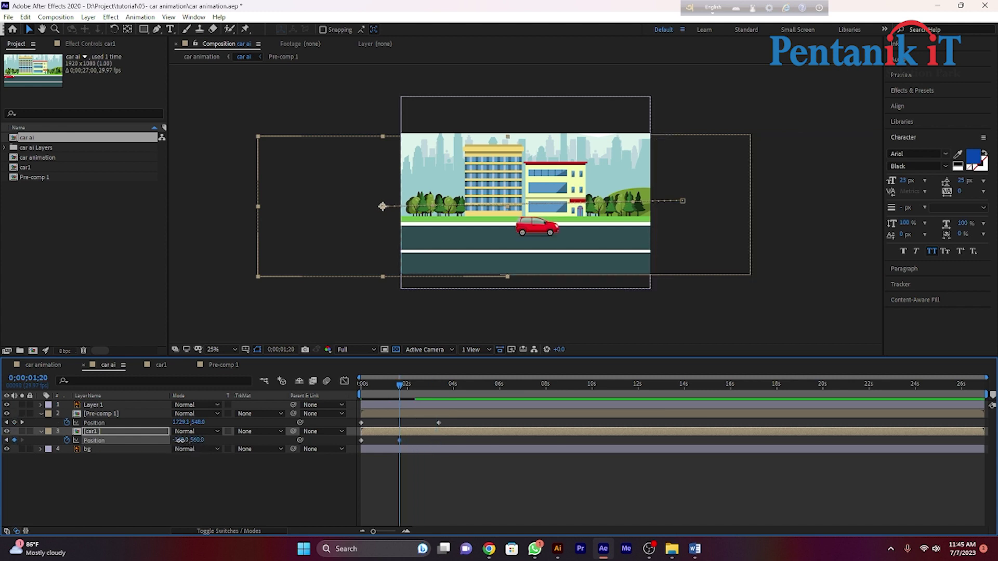
left_click_drag(179, 440, 725, 441)
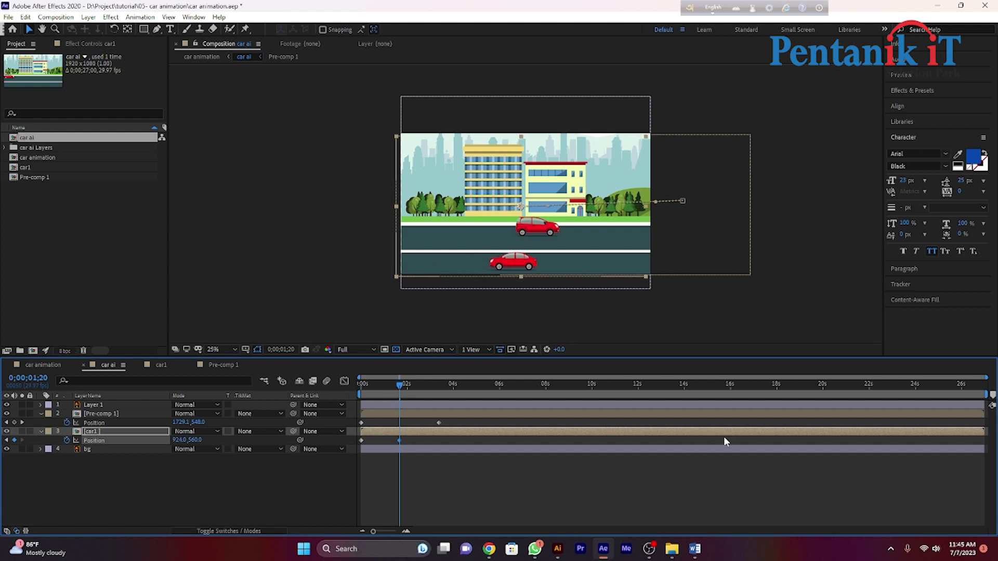
Preview car1 stopping mid-road and shift its end position keyframe to about 0;00;02;03
left_click_drag(398, 386, 359, 387)
key("space")
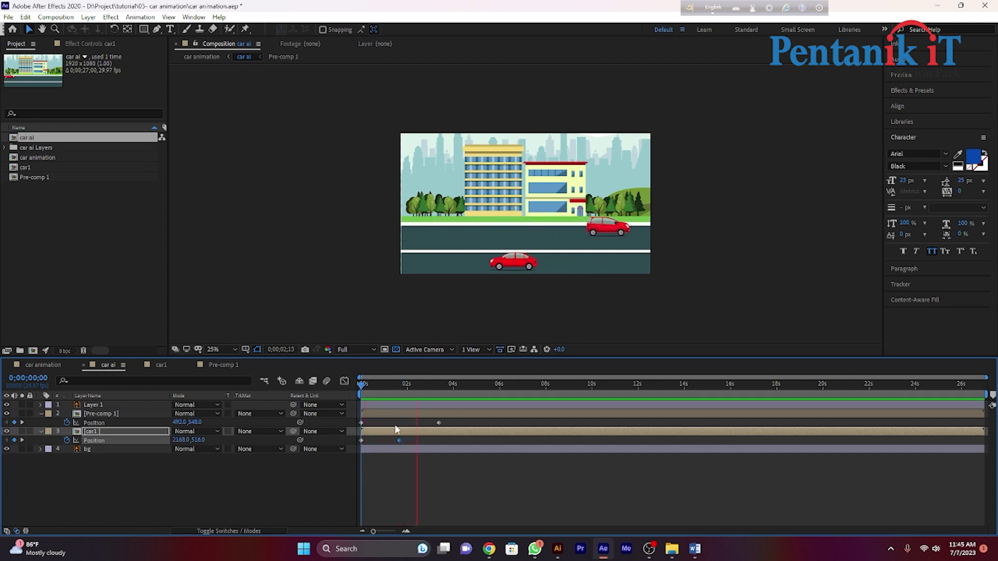
key("space")
left_click_drag(403, 442, 410, 441)
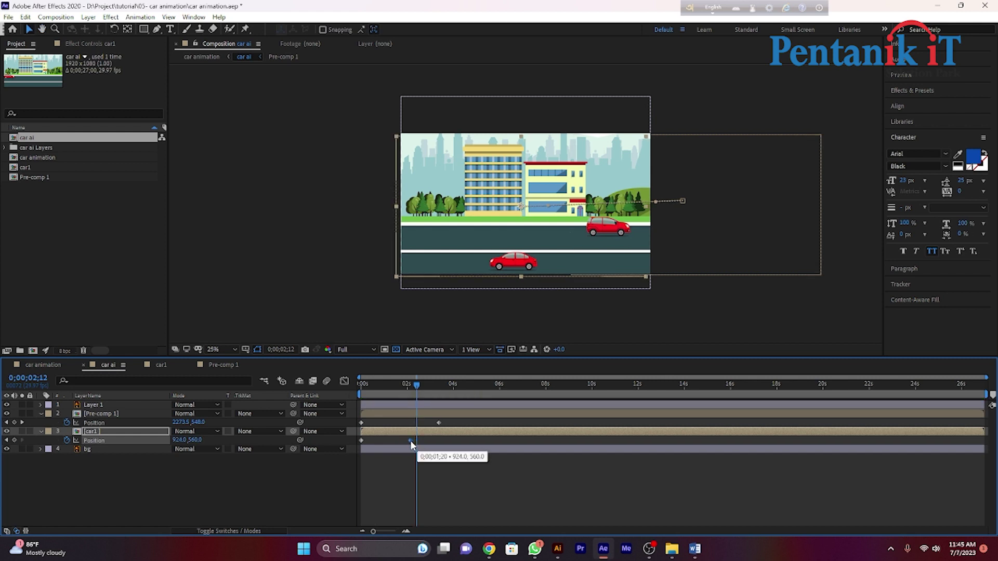
Preview both cars from about 0;00;01;21 to check car1's retimed stop on the road
left_click(402, 390)
key("space")
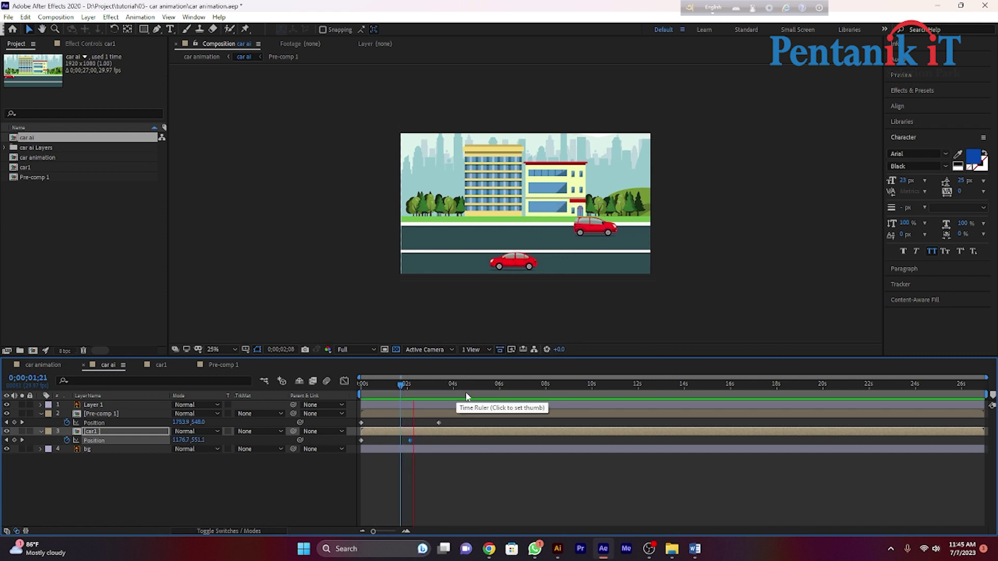
key("space")
Apply Easy Ease to all the position keyframes of Pre-comp 1 and car1
left_click_drag(505, 512, 332, 413)
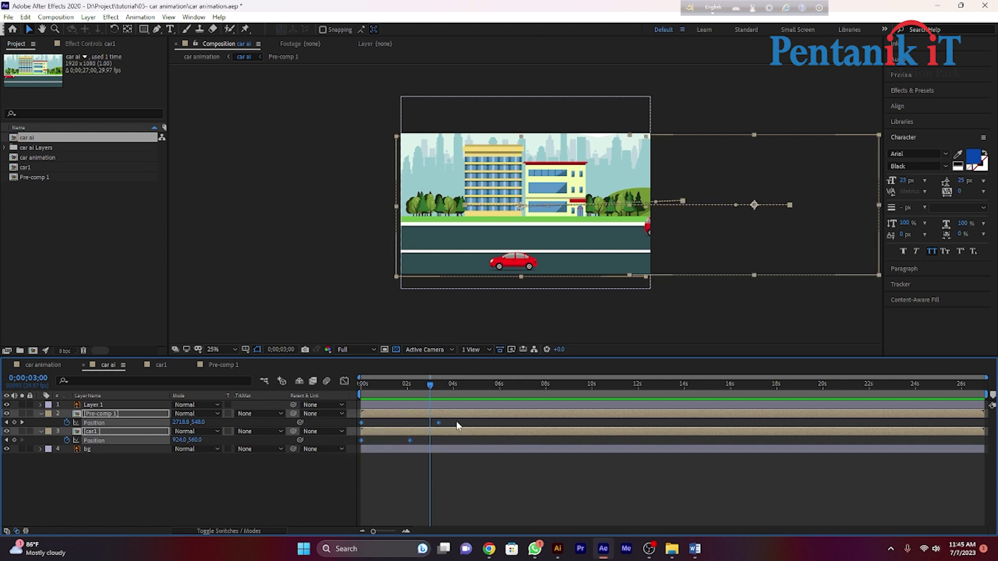
right_click(439, 428)
mouse_move(463, 417)
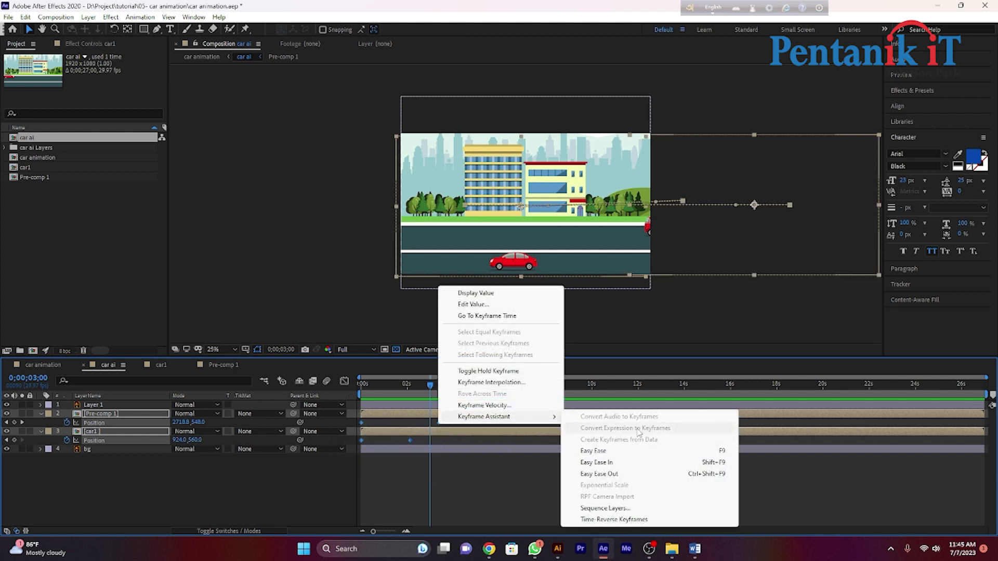
left_click(610, 452)
Preview the eased motion of both cars twice from the start of the composition
left_click_drag(430, 386, 349, 392)
key("space")
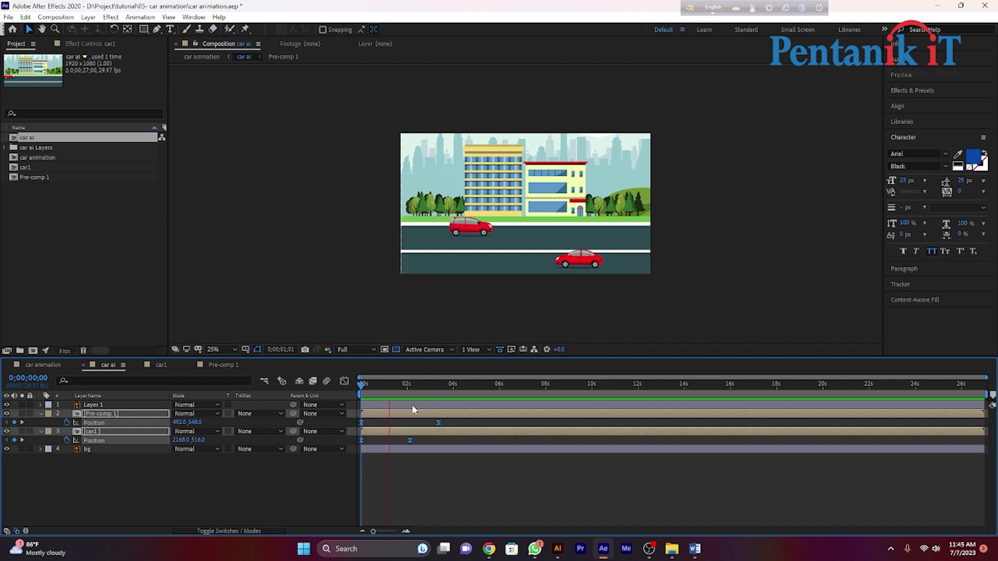
key("space")
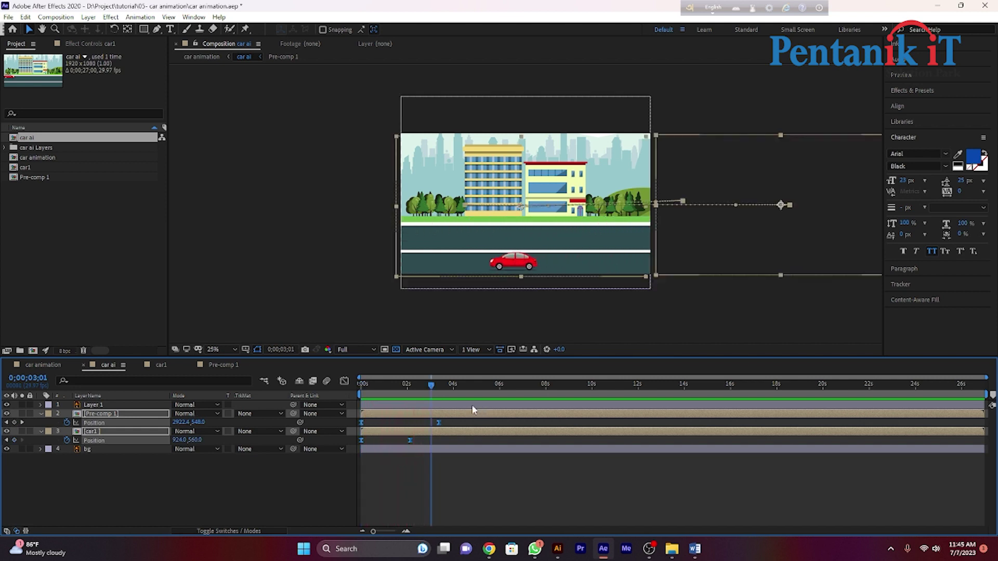
left_click_drag(438, 385, 362, 386)
key("space")
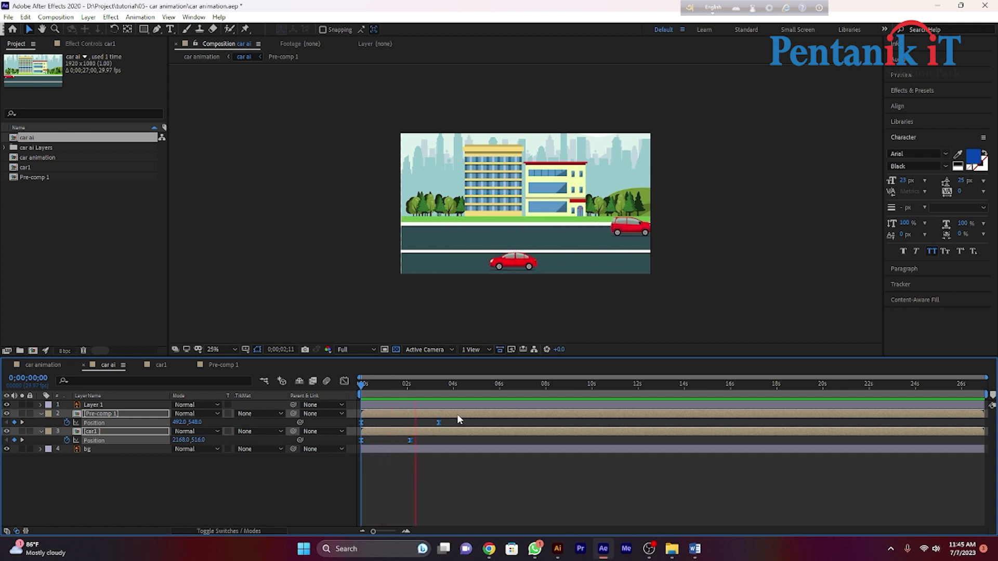
key("space")
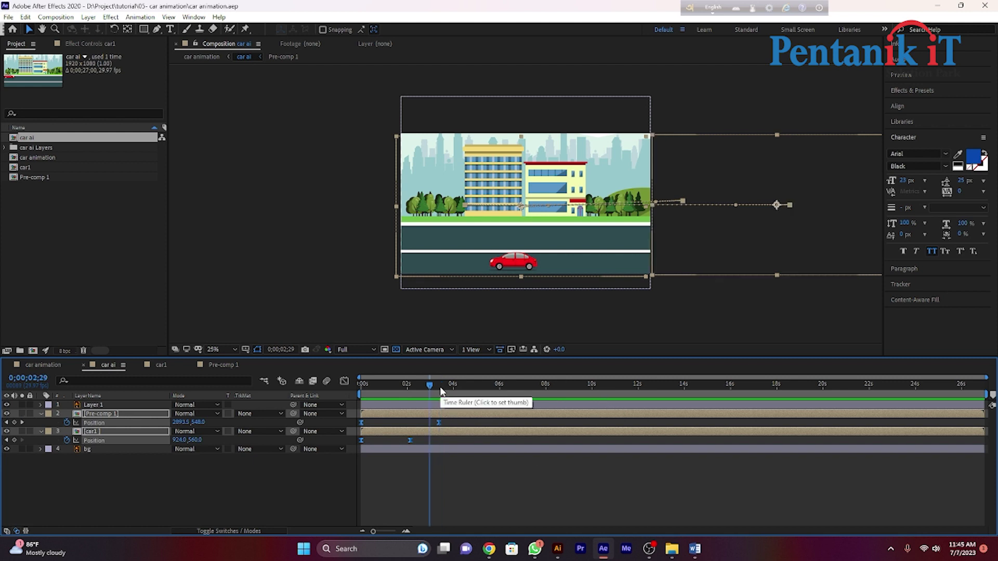
left_click_drag(439, 386, 431, 387)
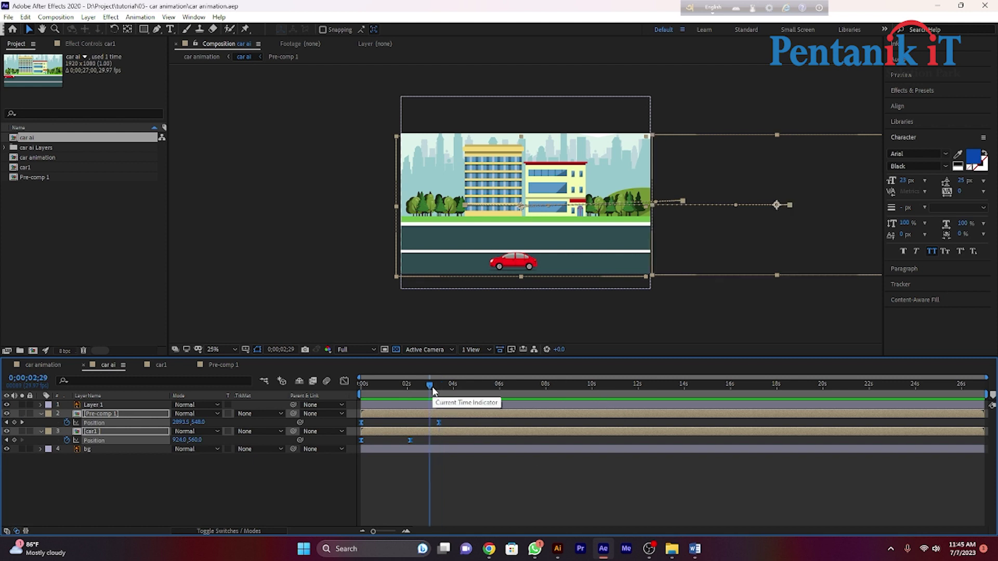